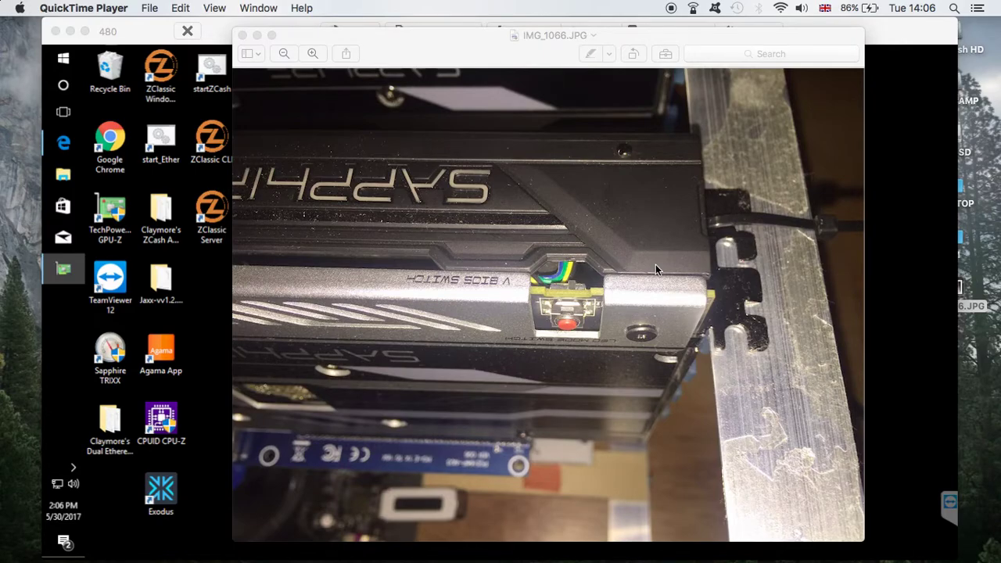
- Enlarge the IMG_1066.JPG photo to examine the card's BIOS switch, and close the image
{"action": "left_click", "coordinate": [597, 249]}
{"action": "key", "text": "super+plus"}
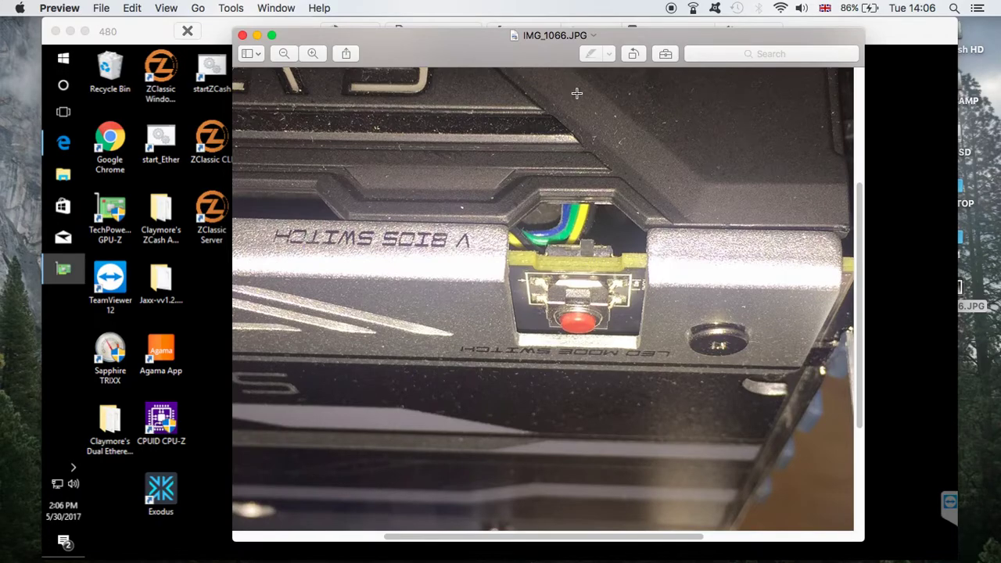
{"action": "left_click", "coordinate": [242, 36]}
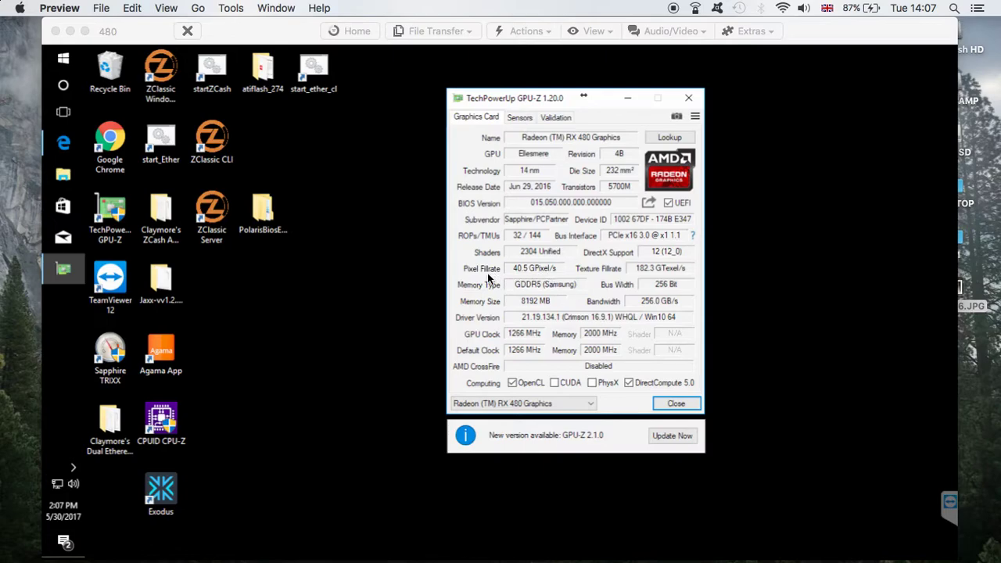
- Switch to the TeamViewer remote session and open Device Manager on the remote PC
{"action": "left_click", "coordinate": [82, 100]}
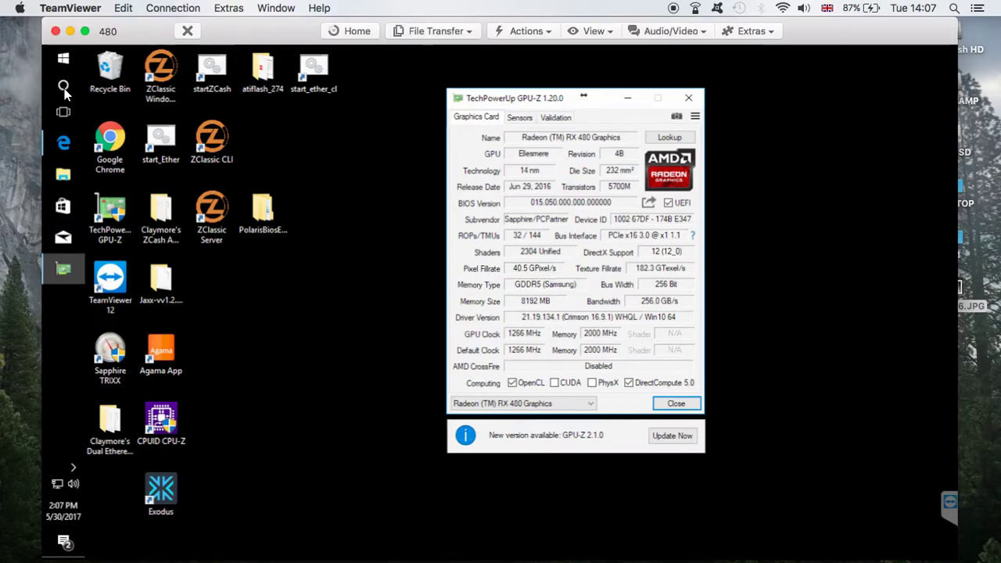
{"action": "left_click", "coordinate": [64, 84]}
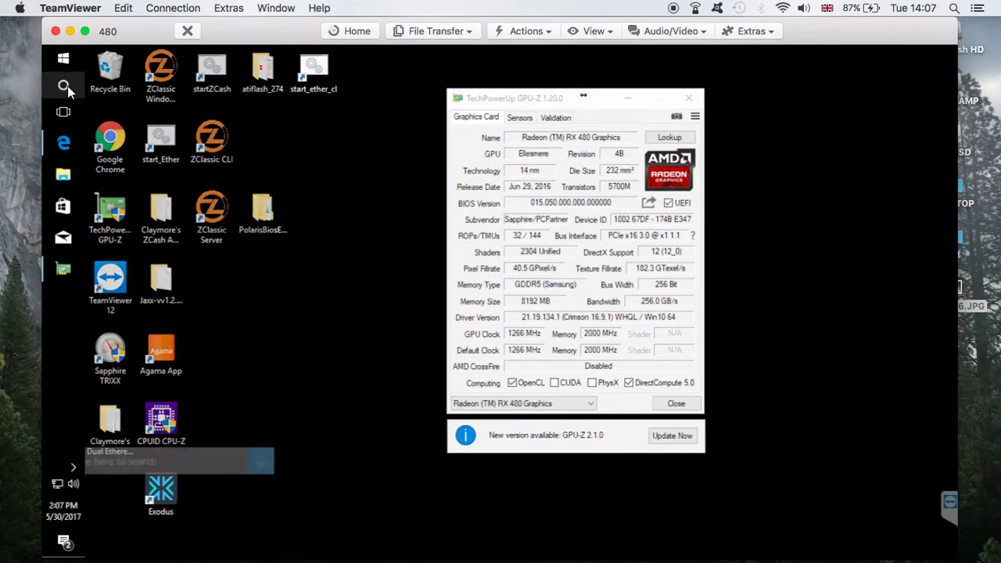
{"action": "type", "text": "device"}
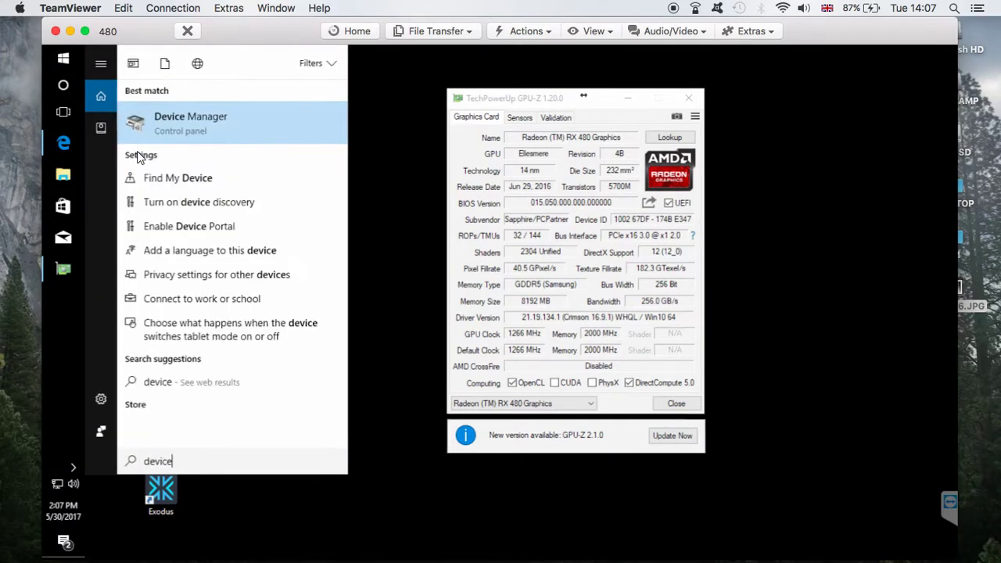
{"action": "key", "text": "Return"}
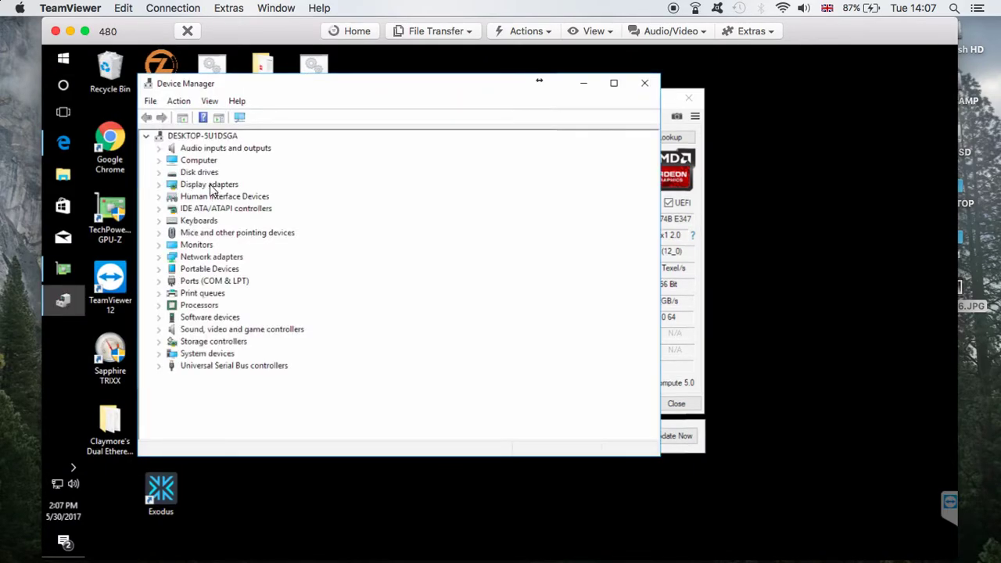
- Update the Radeon RX 480 display driver from the local Crimson-16.9.1-Sep13 WT6A_INF folder, and close Device Manager
{"action": "double_click", "coordinate": [212, 185]}
{"action": "right_click", "coordinate": [220, 196]}
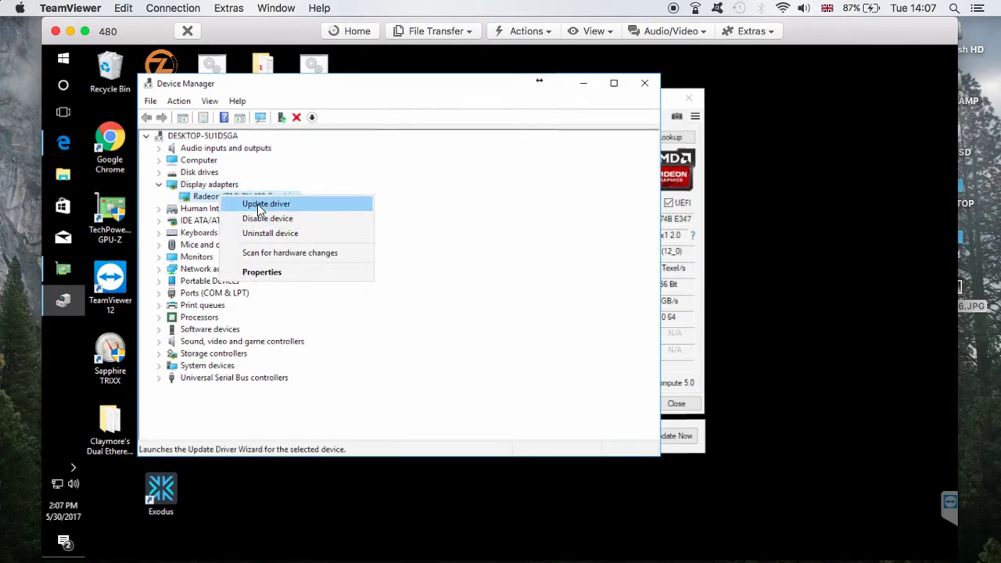
{"action": "left_click", "coordinate": [258, 204]}
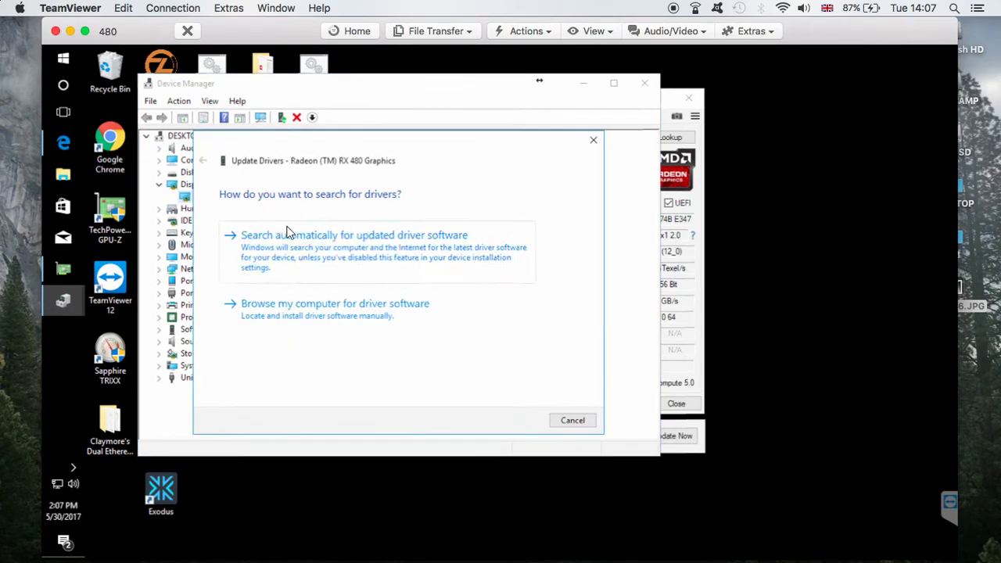
{"action": "left_click", "coordinate": [342, 308]}
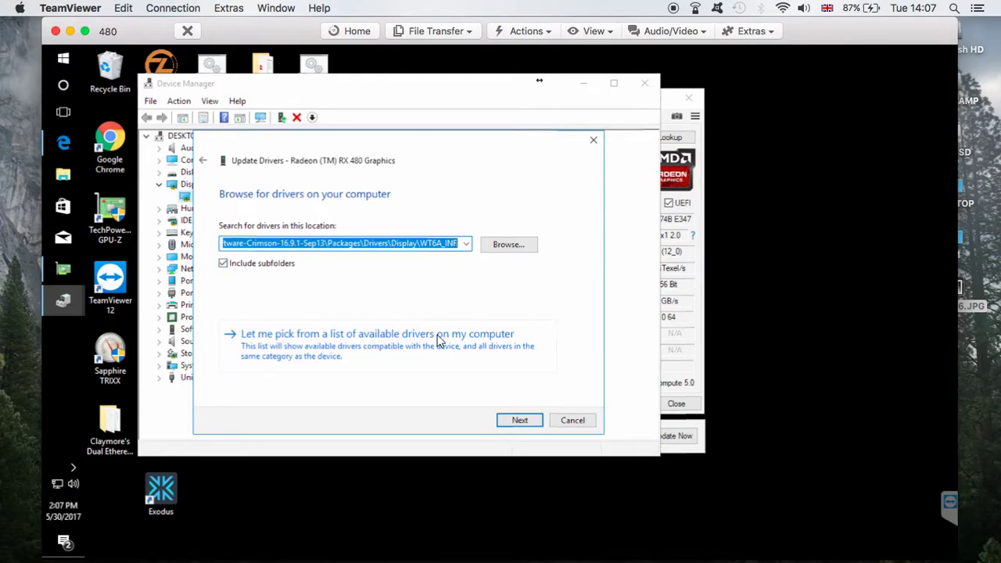
{"action": "left_click", "coordinate": [513, 420]}
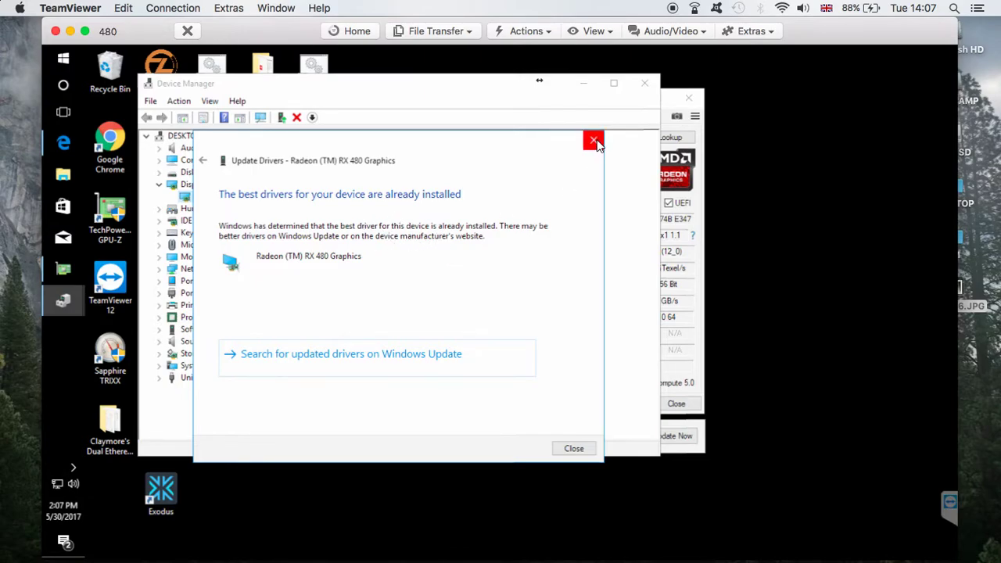
{"action": "left_click", "coordinate": [575, 448]}
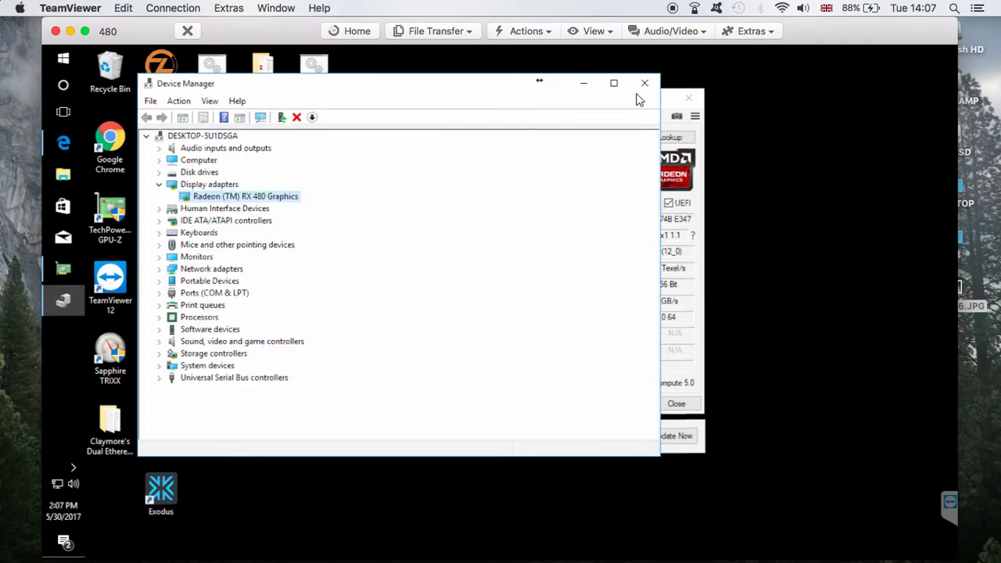
{"action": "left_click", "coordinate": [643, 85]}
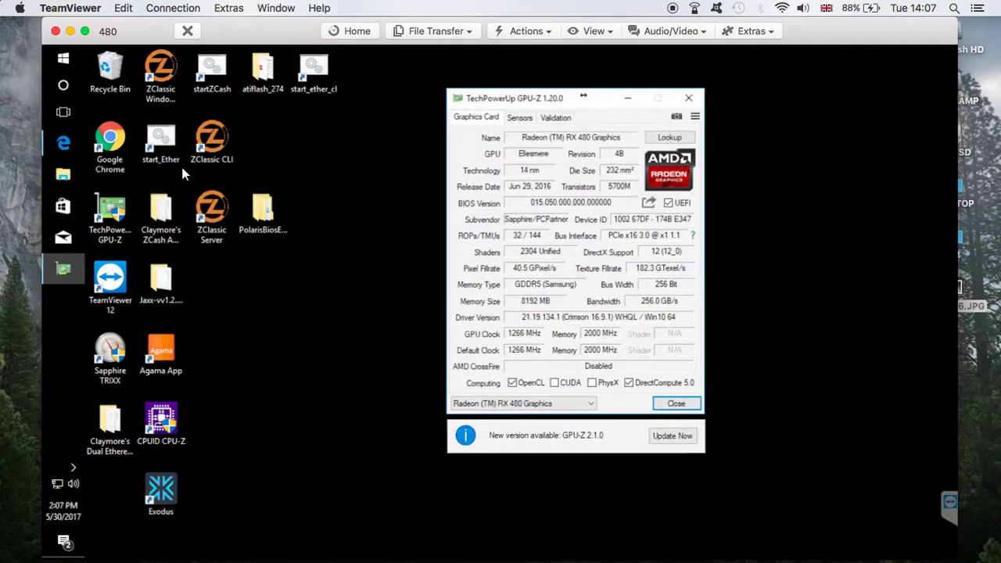
- Review AMD's download page for the Radeon Software Crimson Edition 16.9.1 driver, and close the browser
{"action": "left_click", "coordinate": [65, 148]}
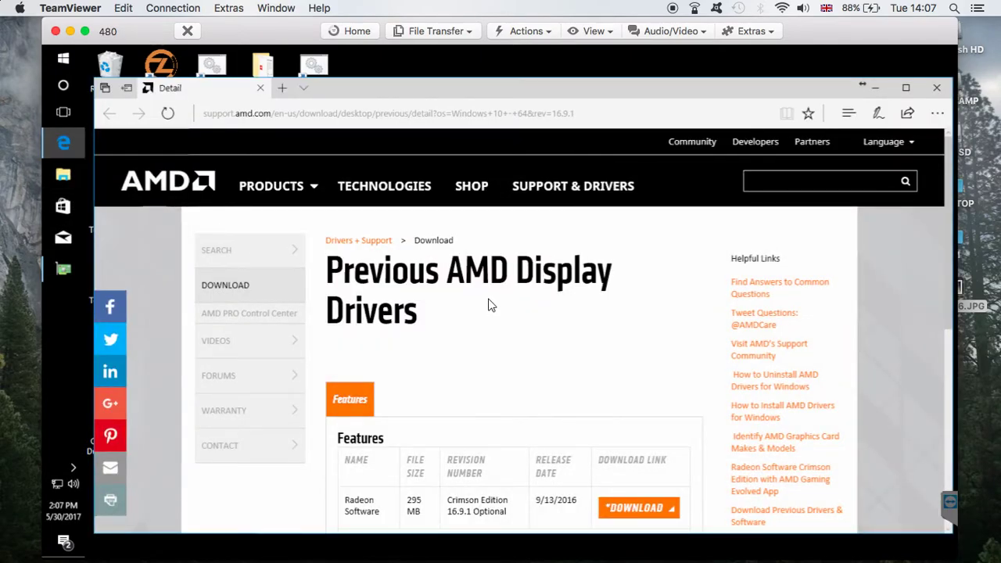
{"action": "scroll", "coordinate": [550, 391], "scroll_direction": "down", "scroll_amount": 3}
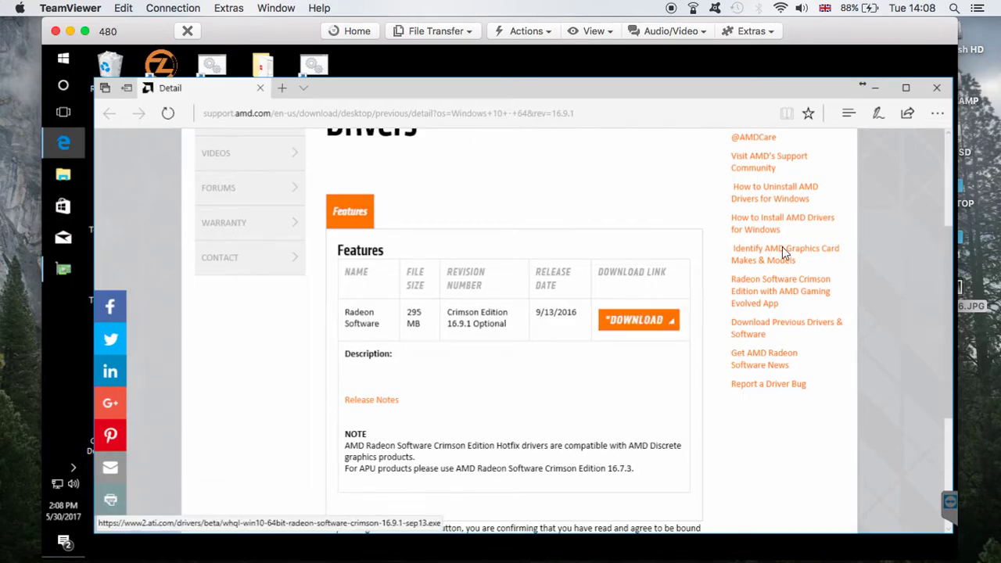
{"action": "left_click", "coordinate": [937, 88]}
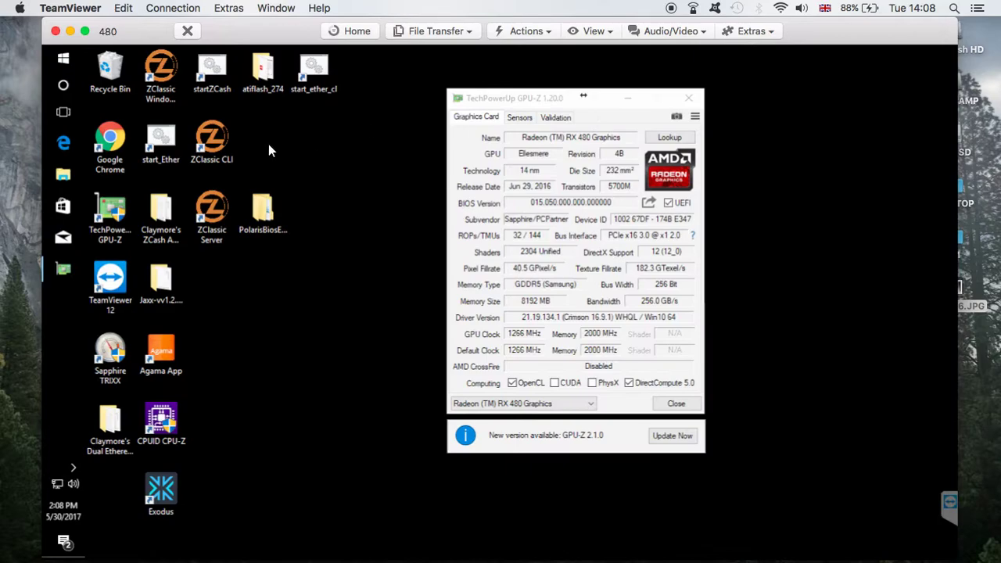
- Examine the extracted WHQL Radeon Software Crimson 16.9.1 folder inside AMD on Local Disk (C:), and close the folder window
{"action": "left_click", "coordinate": [64, 86]}
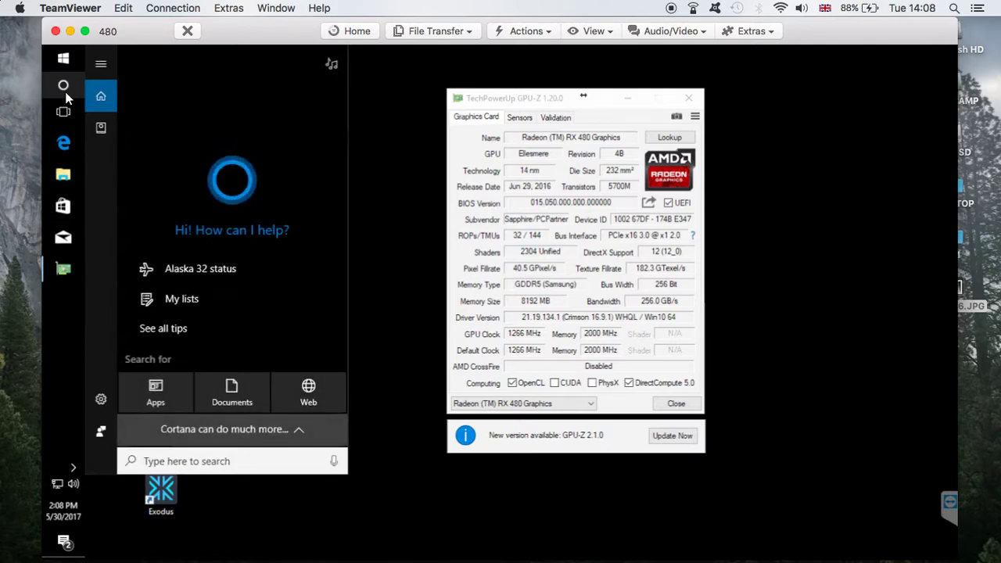
{"action": "type", "text": "desktop"}
{"action": "key", "text": "Escape"}
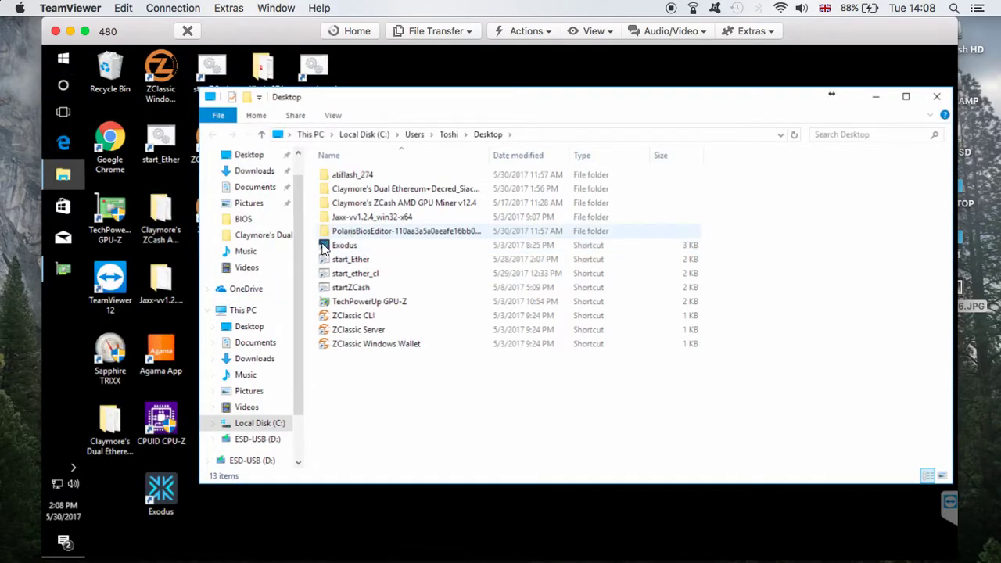
{"action": "left_click", "coordinate": [249, 310]}
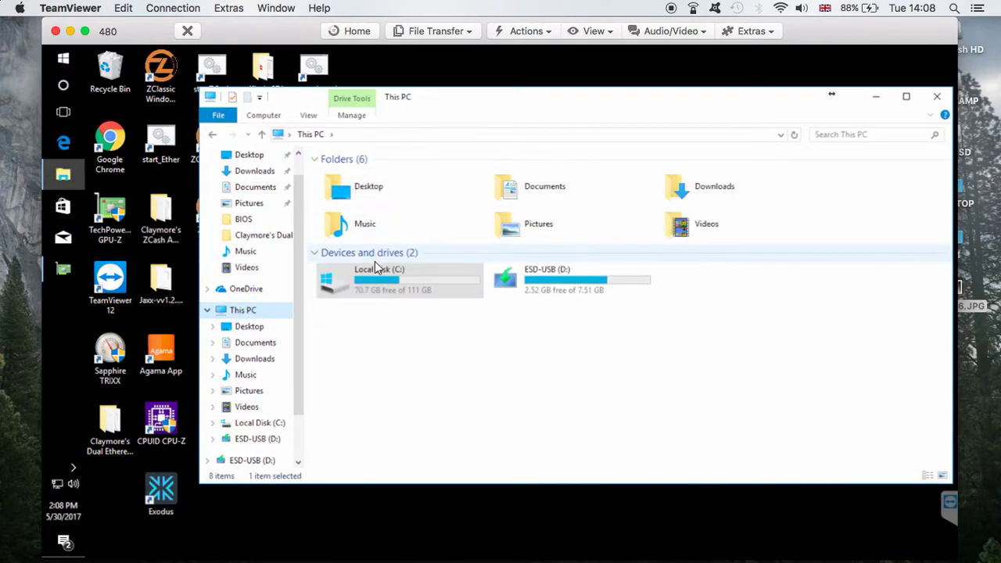
{"action": "double_click", "coordinate": [377, 273]}
{"action": "left_click", "coordinate": [341, 189]}
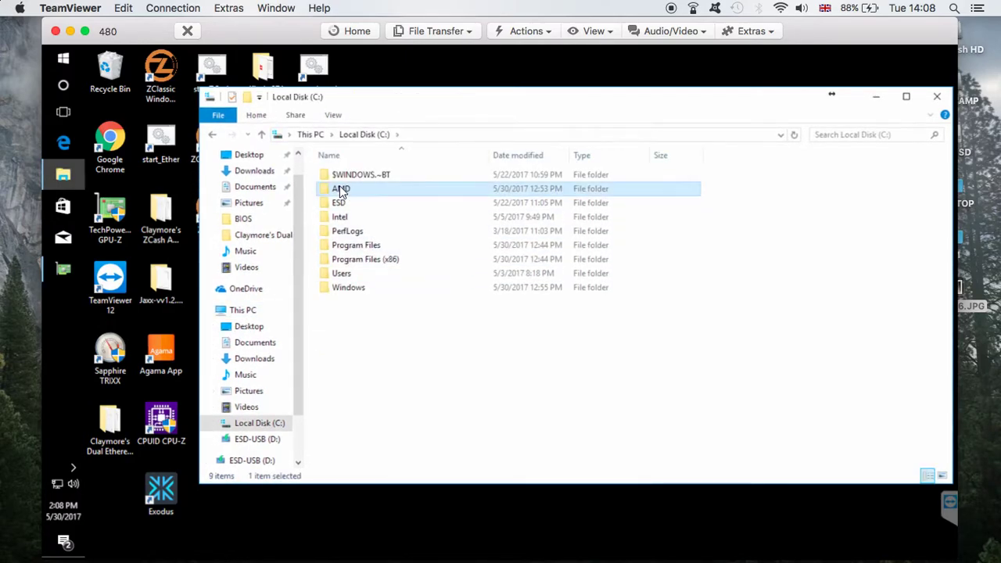
{"action": "double_click", "coordinate": [341, 189]}
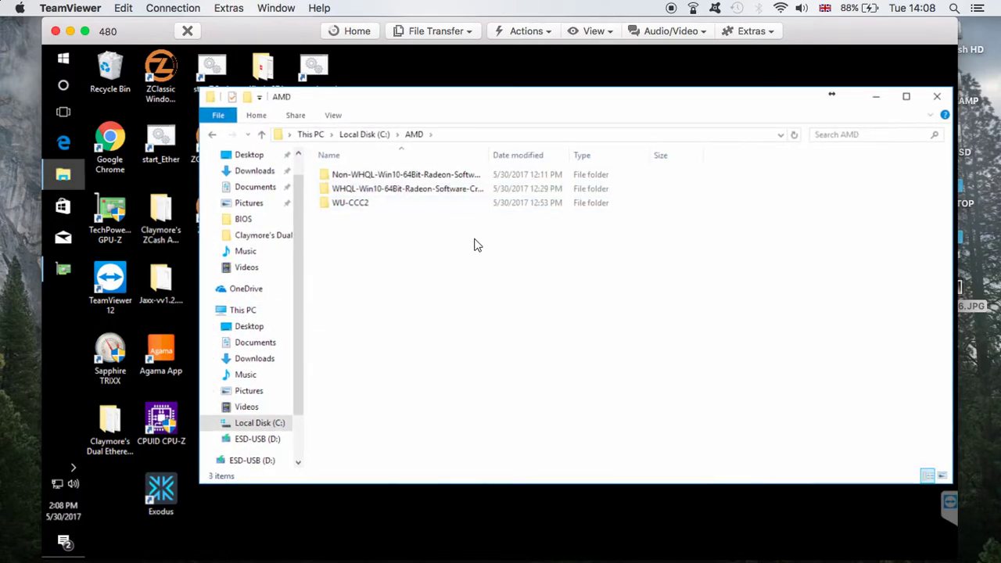
{"action": "left_click", "coordinate": [421, 188]}
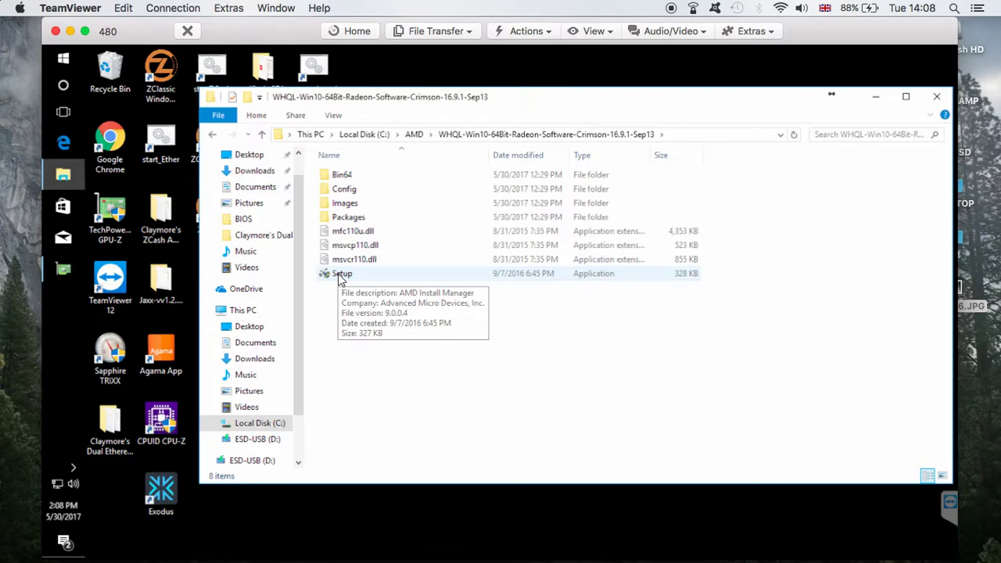
{"action": "left_click", "coordinate": [939, 97]}
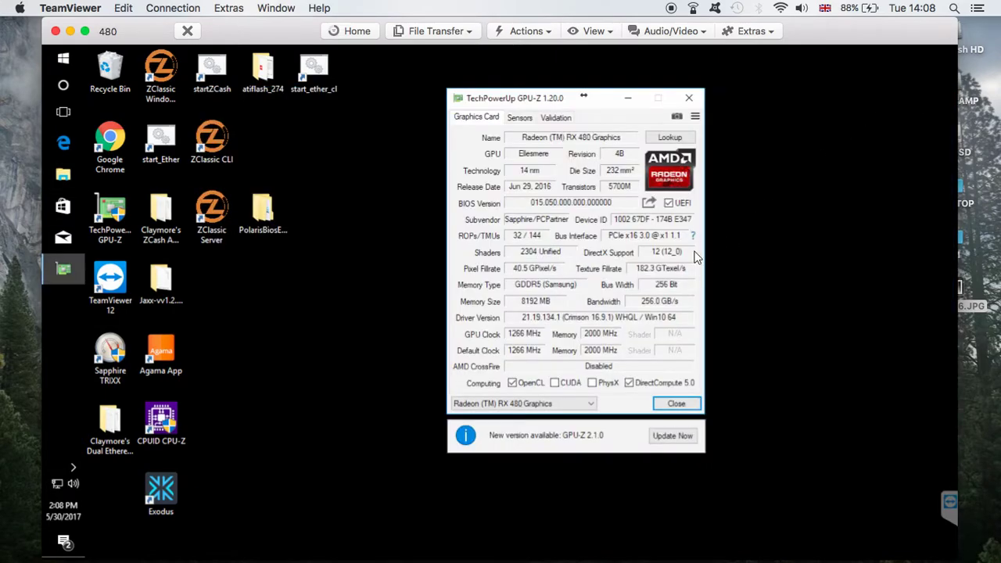
- Close GPU-Z and start the Ethereum miner with the start_Ether desktop shortcut
{"action": "mouse_move", "coordinate": [696, 258]}
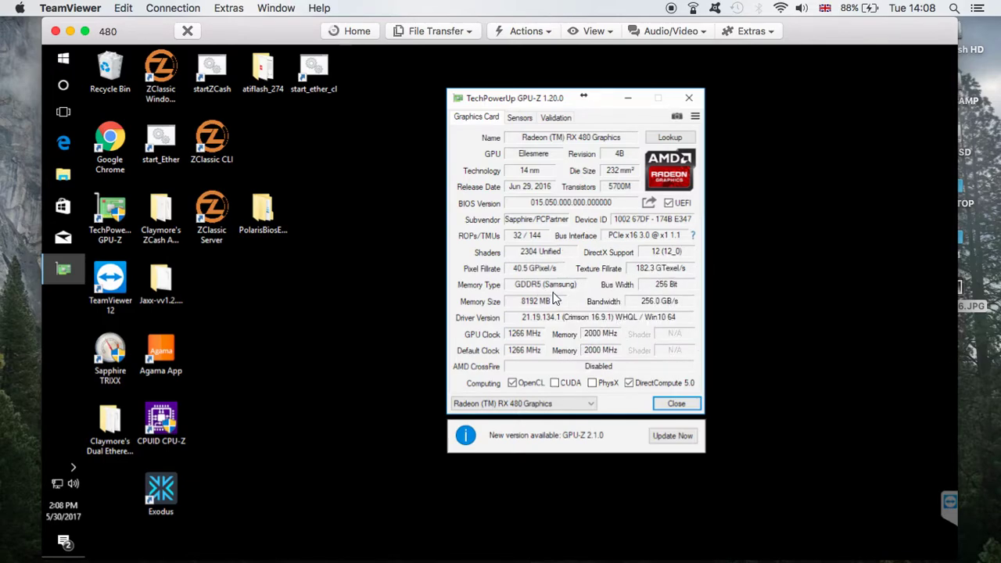
{"action": "left_click", "coordinate": [689, 98]}
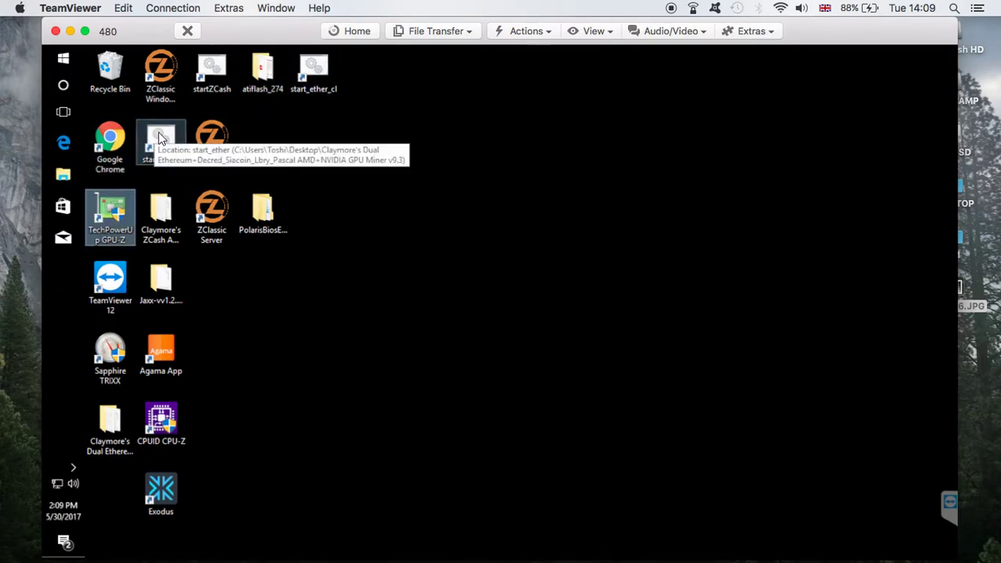
{"action": "double_click", "coordinate": [160, 141]}
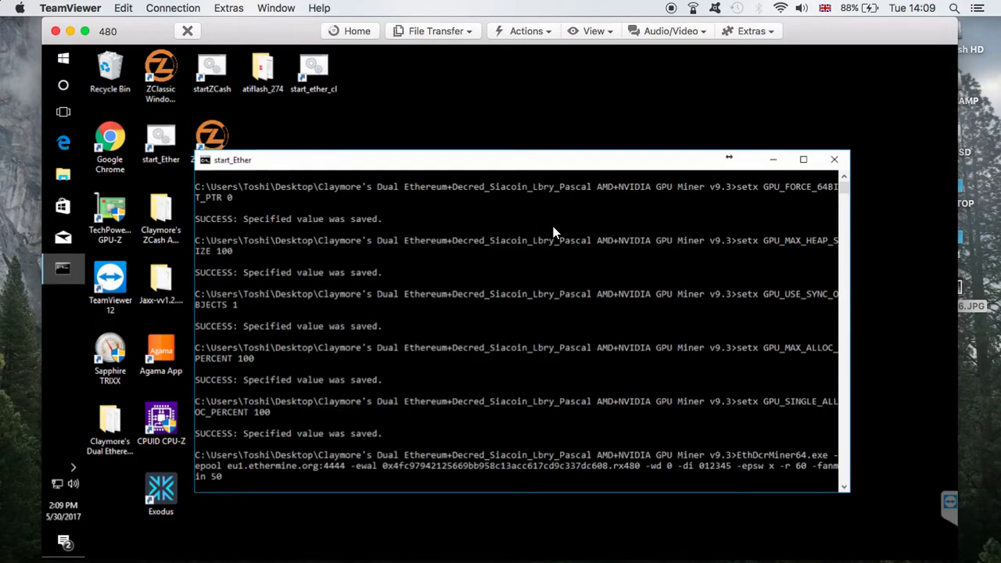
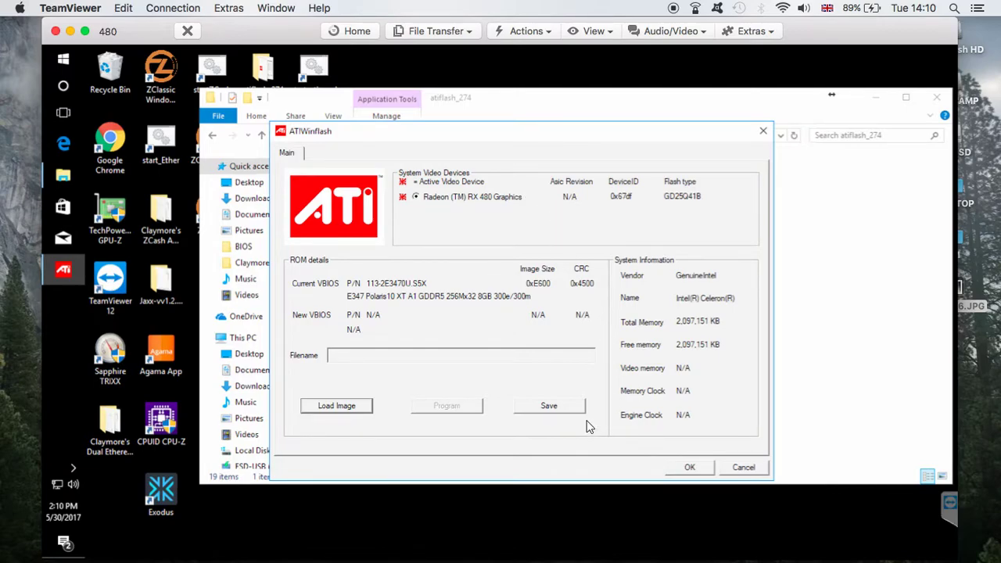
- Save the card's current BIOS from ATIWinflash as sapphirerx480.rom in the atiflash_274 folder
{"action": "left_click", "coordinate": [550, 407]}
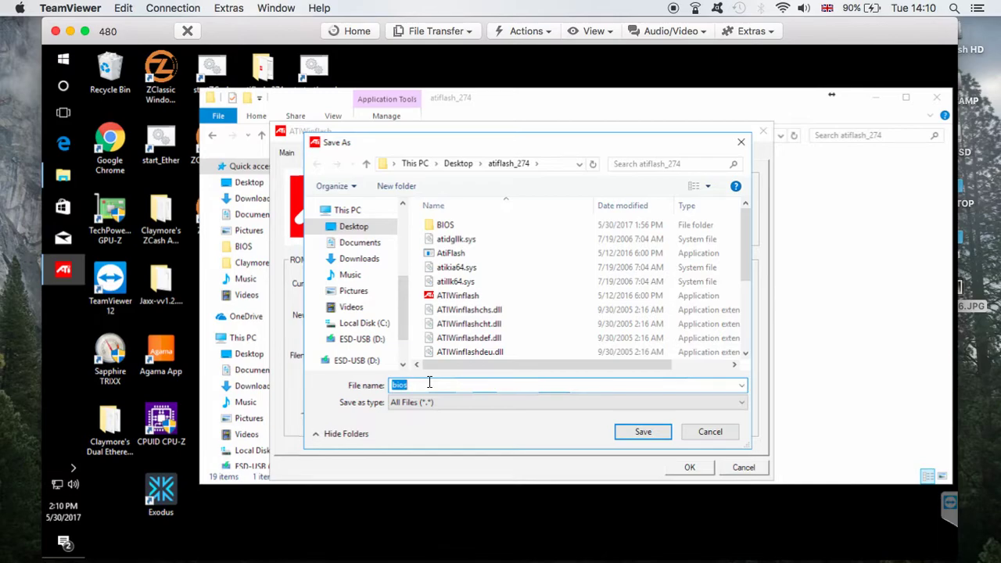
{"action": "type", "text": "sapphire"}
{"action": "type", "text": "n"}
{"action": "type", "text": "480."}
{"action": "type", "text": "rom"}
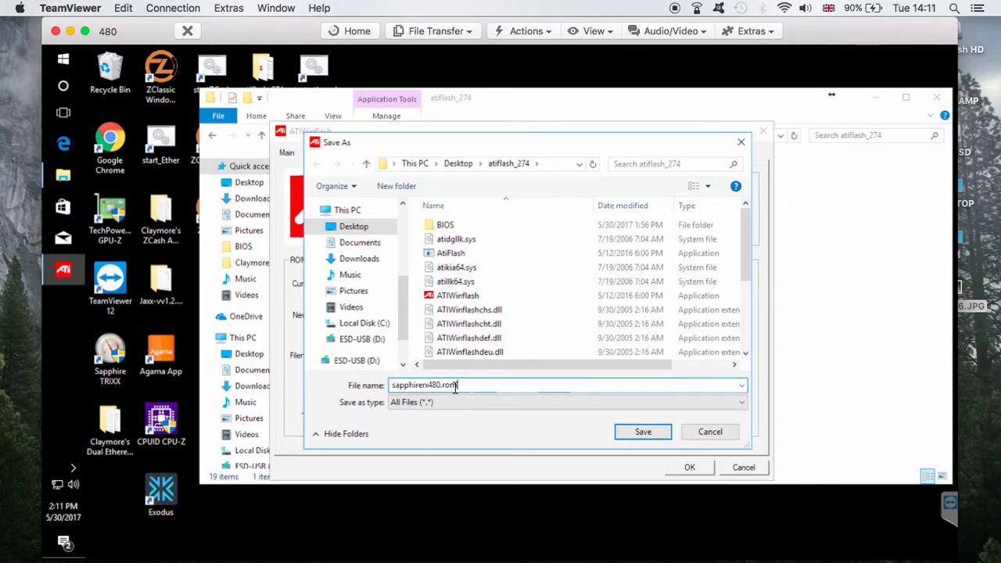
{"action": "left_click", "coordinate": [643, 433]}
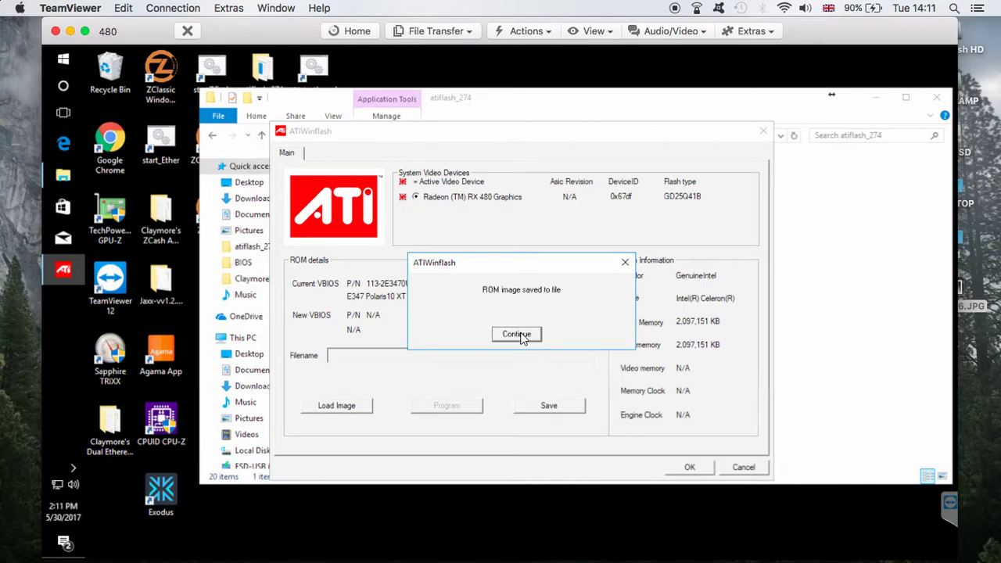
{"action": "left_click", "coordinate": [517, 334]}
- Close the atiflash_274 folder window, and run PolarisBiosEditor as administrator from its extracted folder on the desktop, allowing it to make changes
{"action": "left_click_drag", "start_coordinate": [570, 138], "coordinate": [661, 205]}
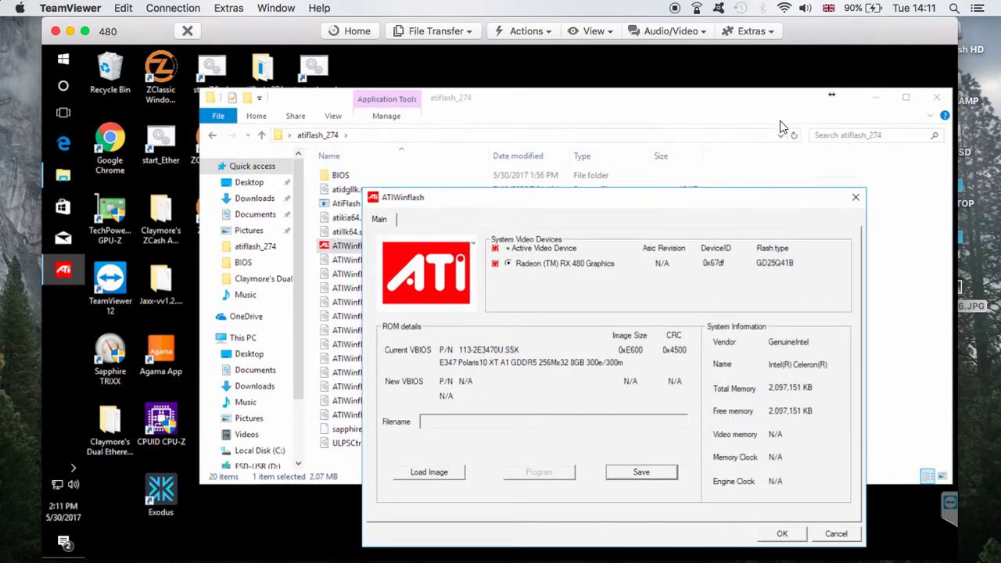
{"action": "left_click", "coordinate": [937, 101]}
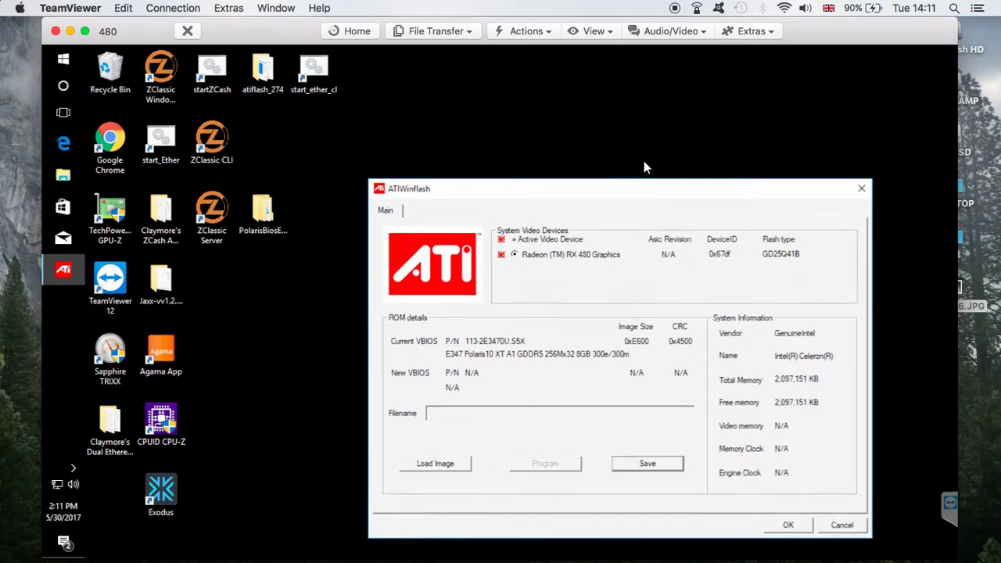
{"action": "left_click", "coordinate": [269, 220]}
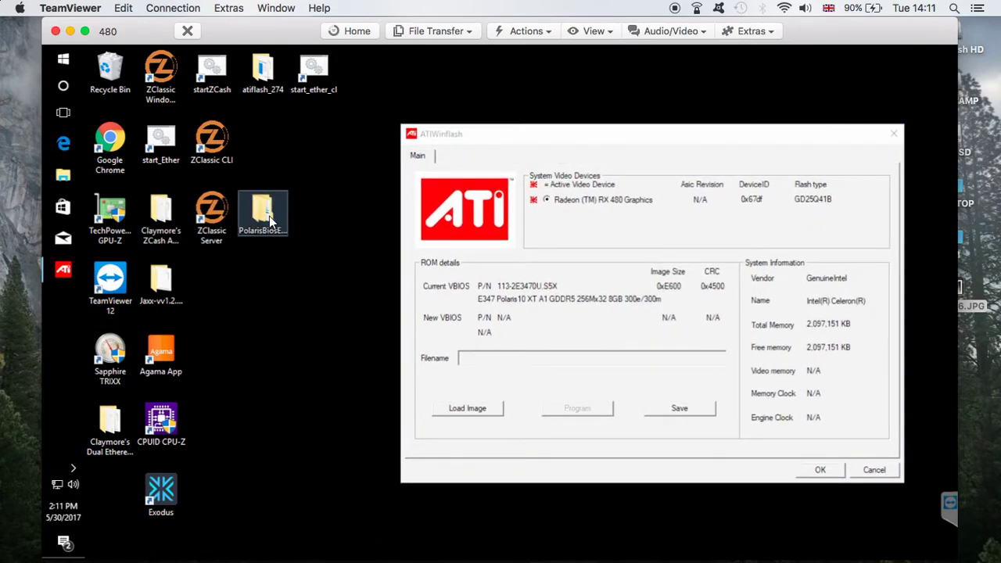
{"action": "double_click", "coordinate": [269, 216]}
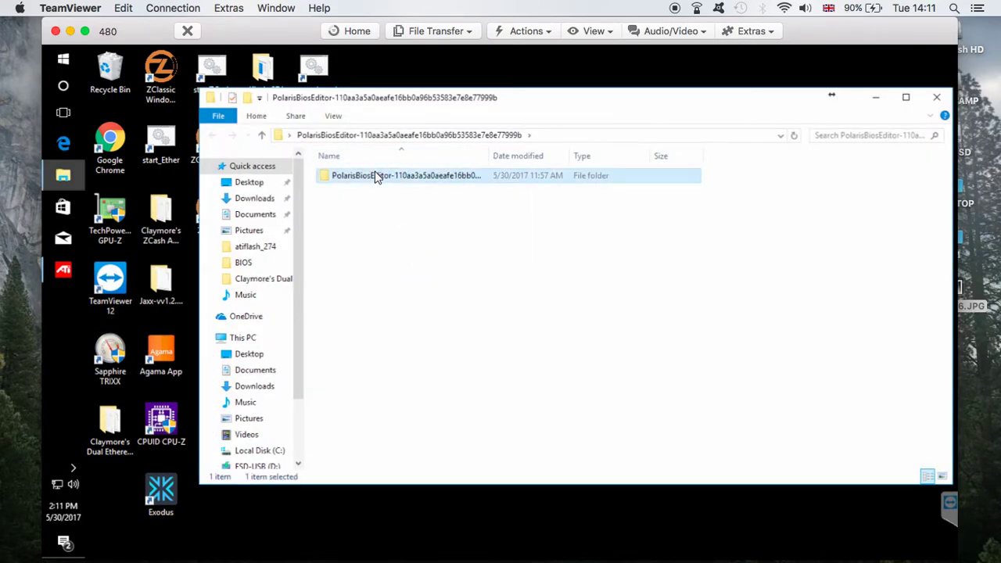
{"action": "double_click", "coordinate": [375, 176]}
{"action": "right_click", "coordinate": [373, 260]}
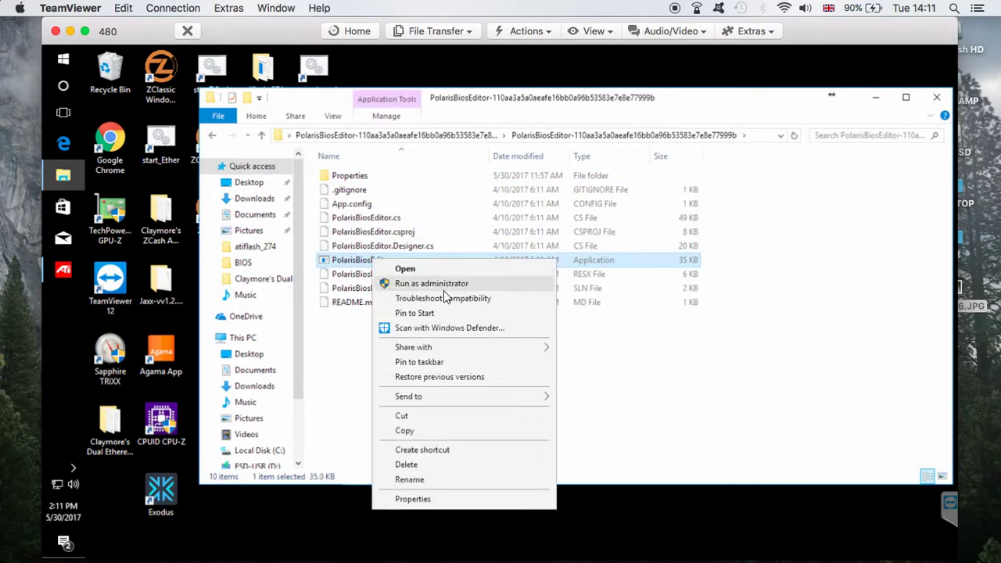
{"action": "left_click", "coordinate": [438, 284]}
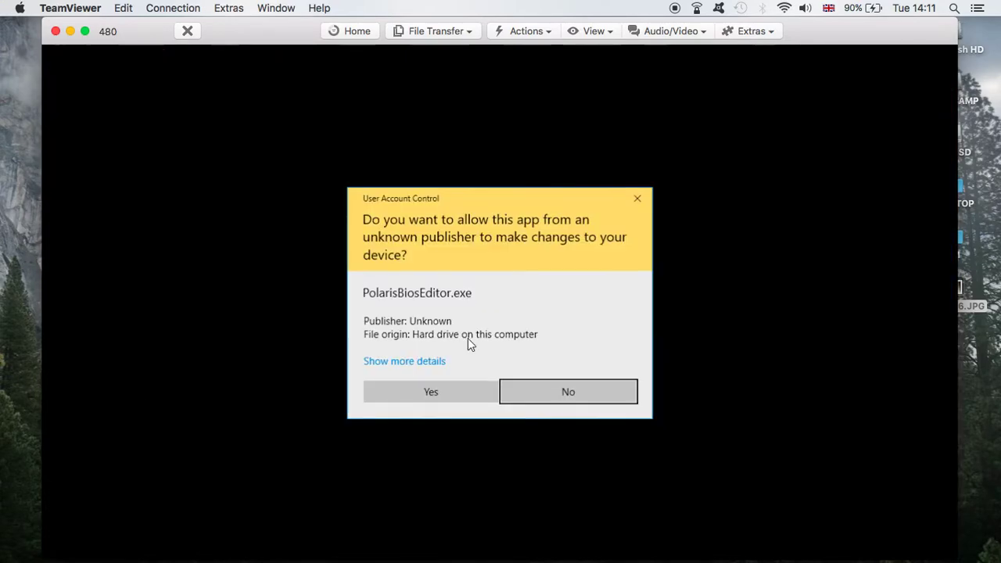
{"action": "left_click", "coordinate": [433, 392]}
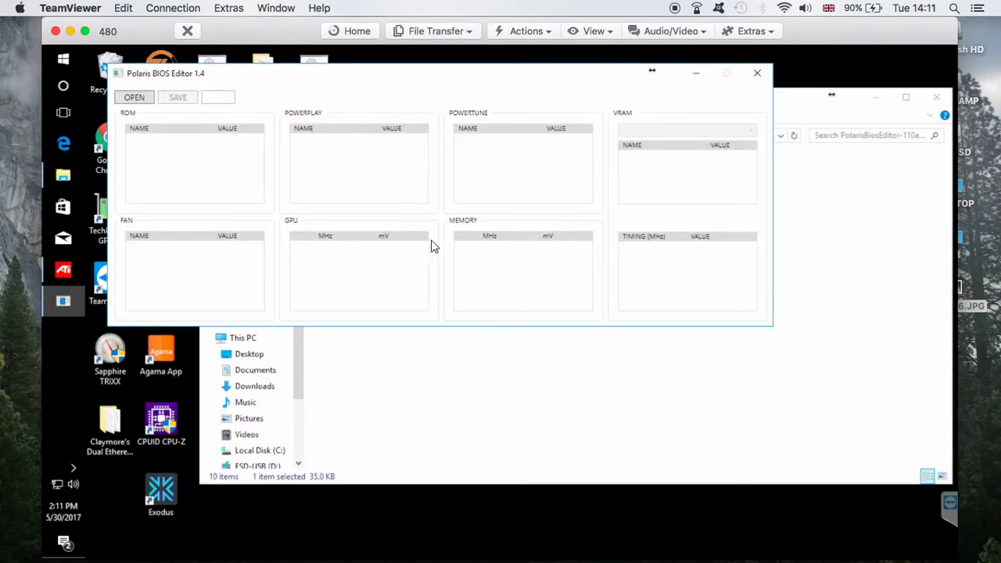
- Load the backed-up sapphirerx480.rom from the atiflash_274 folder into Polaris BIOS Editor
{"action": "left_click", "coordinate": [133, 97]}
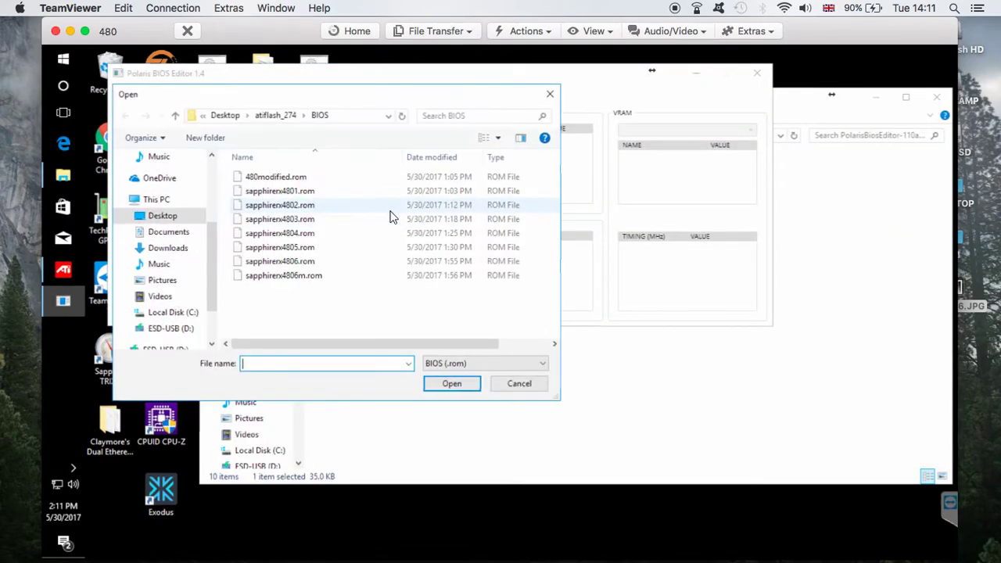
{"action": "left_click", "coordinate": [175, 115]}
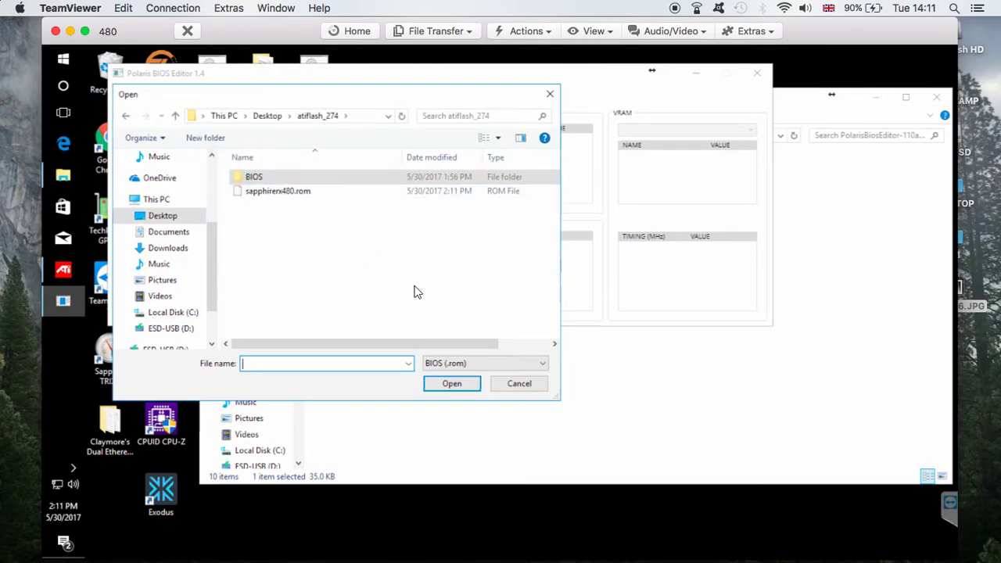
{"action": "left_click", "coordinate": [274, 194]}
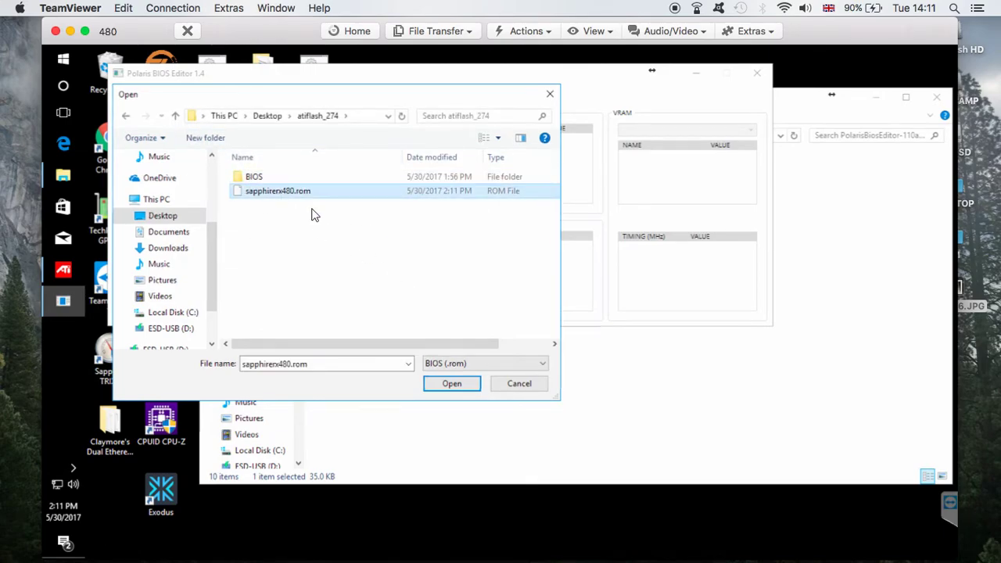
{"action": "left_click", "coordinate": [452, 383]}
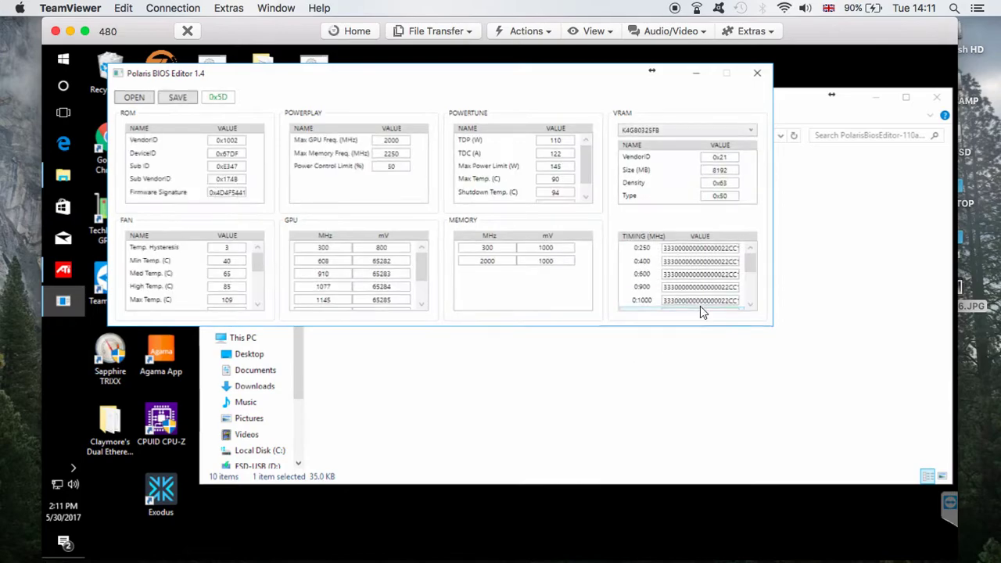
- Copy the full 0:1750 memory timing value from the VRAM timing table
{"action": "left_click_drag", "start_coordinate": [748, 268], "coordinate": [751, 298]}
{"action": "left_click", "coordinate": [656, 302]}
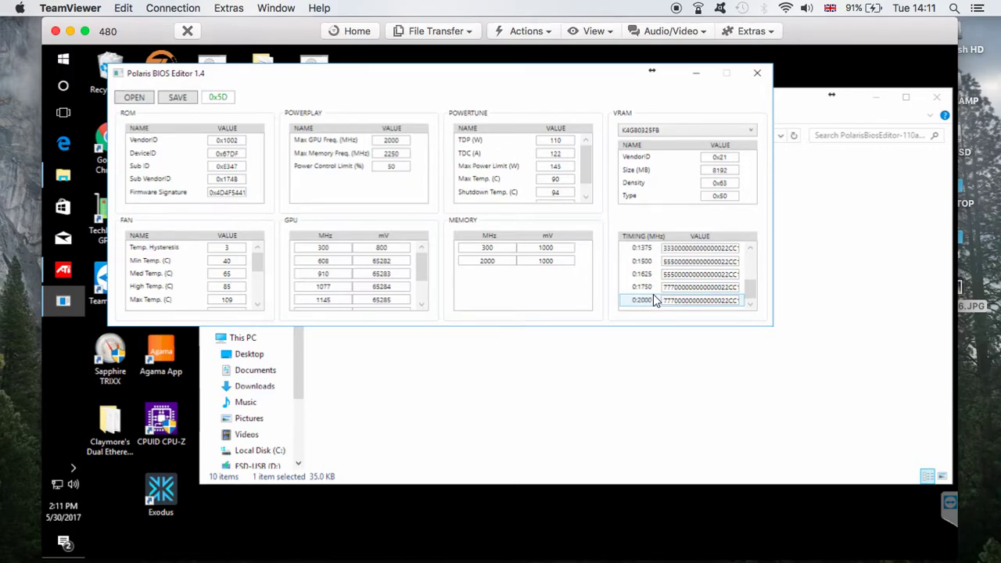
{"action": "left_click", "coordinate": [663, 288]}
{"action": "key", "text": "ctrl+v"}
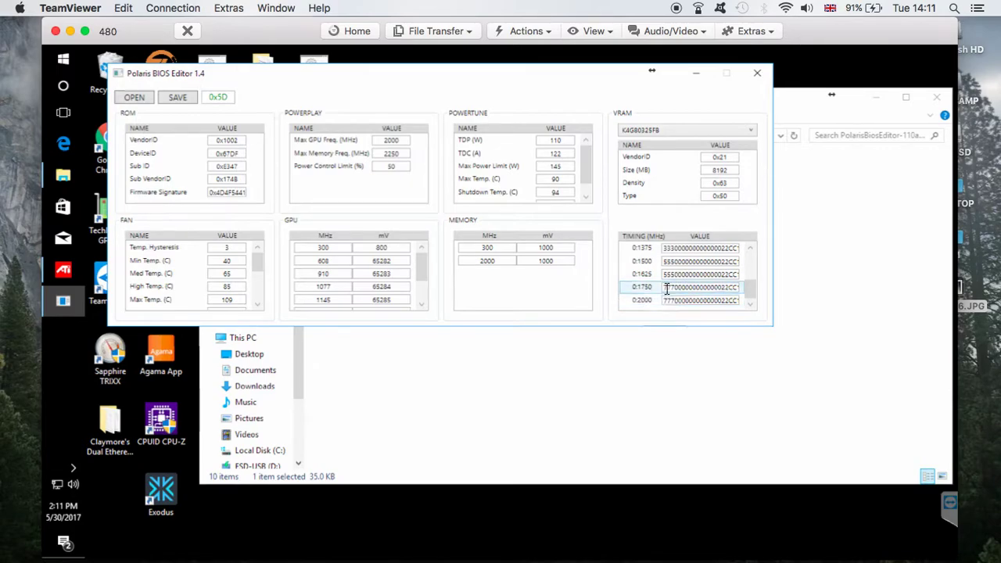
{"action": "double_click", "coordinate": [666, 288]}
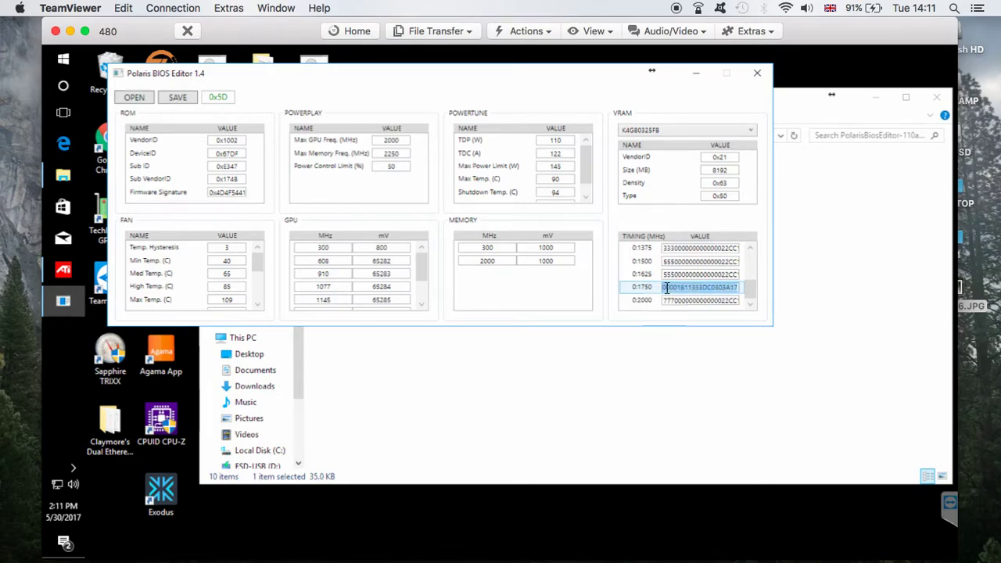
{"action": "key", "text": "super+c"}
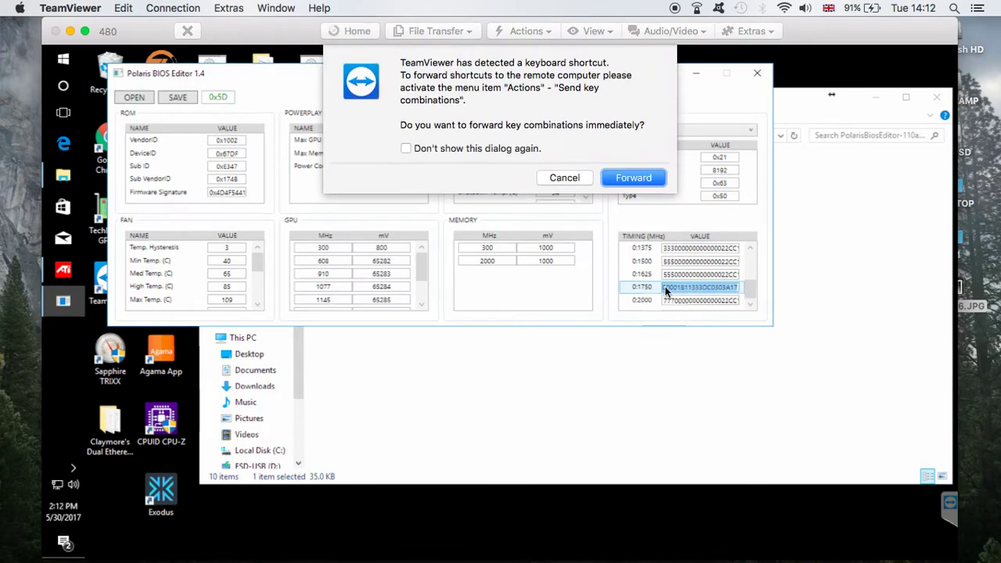
{"action": "left_click", "coordinate": [564, 179]}
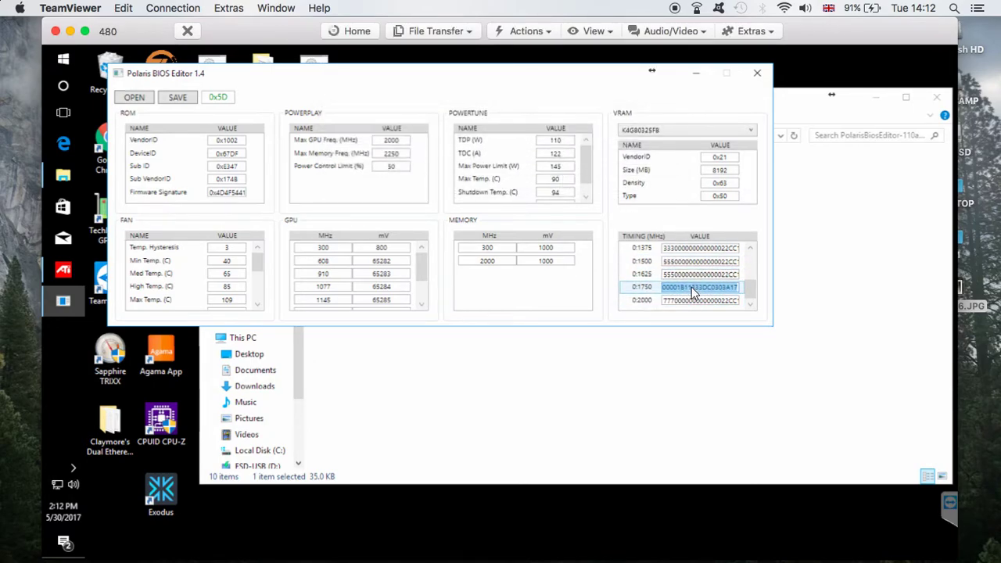
{"action": "right_click", "coordinate": [692, 287]}
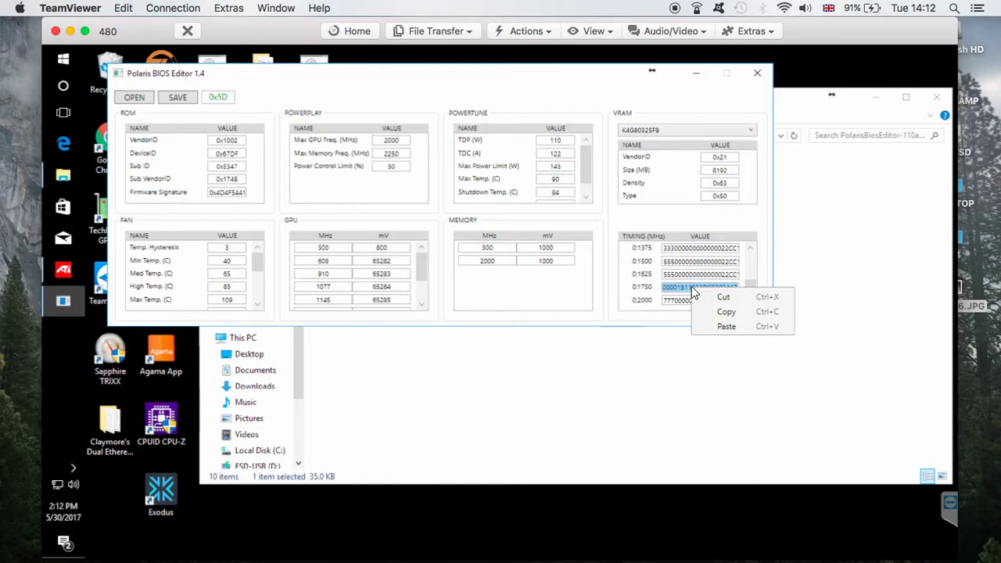
{"action": "left_click", "coordinate": [726, 312]}
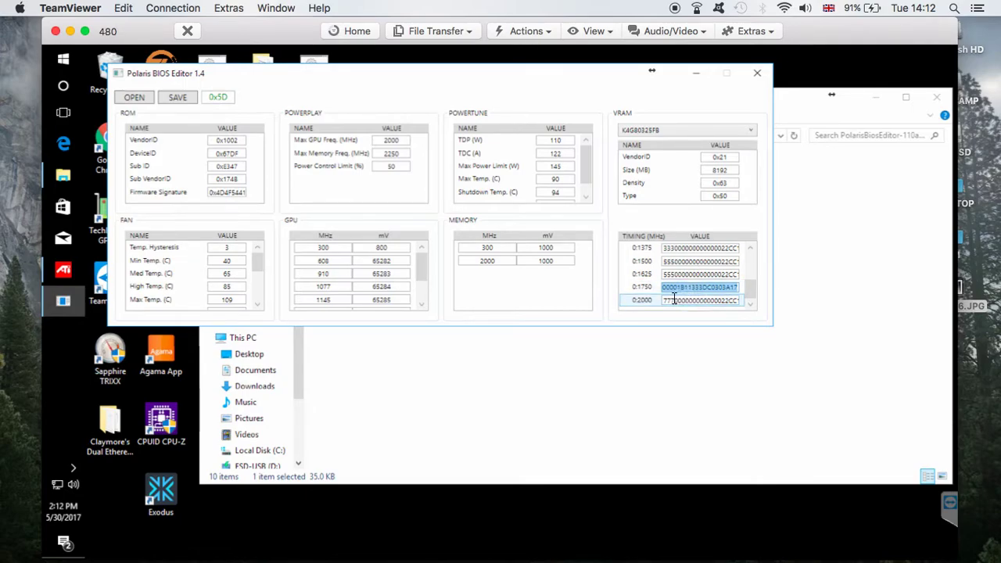
- Replace the 0:2000 memory timing string with the copied 0:1750 timing
{"action": "left_click", "coordinate": [675, 299]}
{"action": "key", "text": "ctrl+v"}
{"action": "key", "text": "BackSpace"}
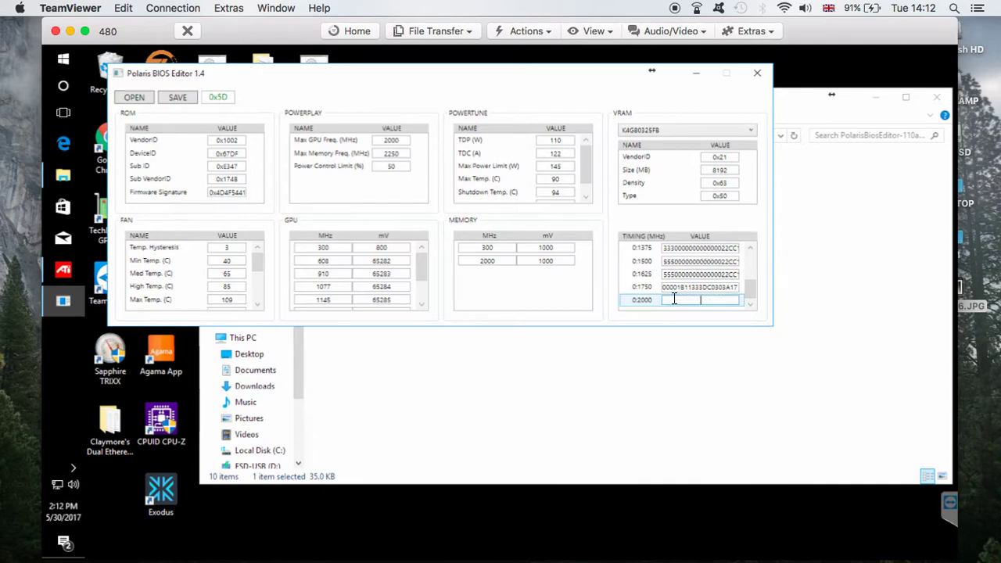
{"action": "right_click", "coordinate": [675, 300]}
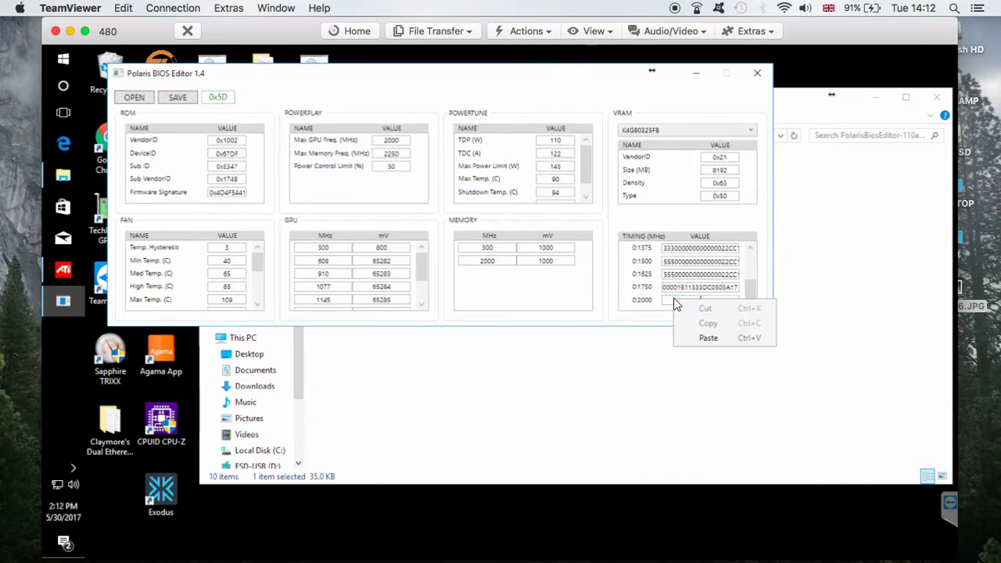
{"action": "left_click", "coordinate": [709, 337]}
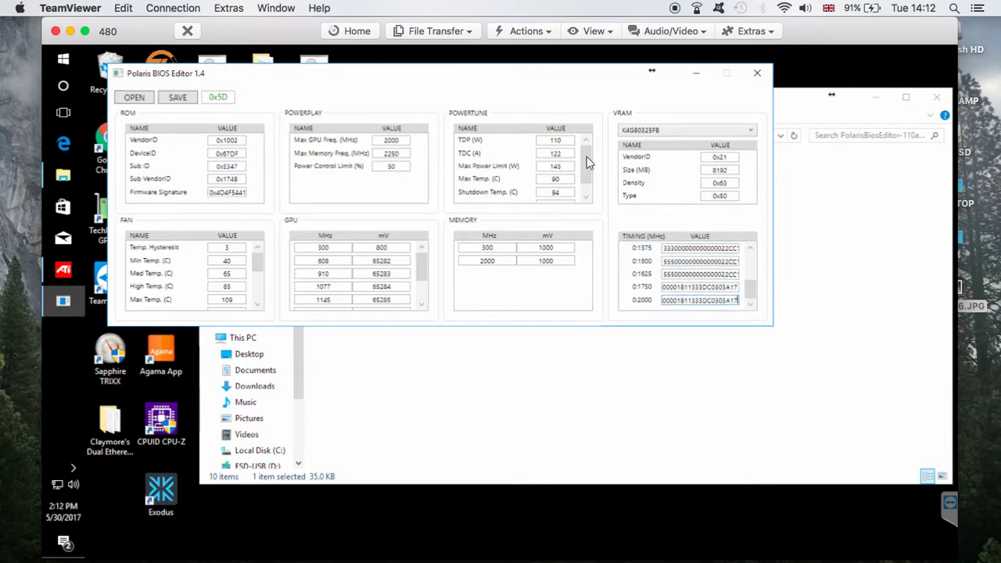
- Save the modified BIOS as sapphirerx480m.rom in the atiflash_274 folder
{"action": "left_click", "coordinate": [178, 97]}
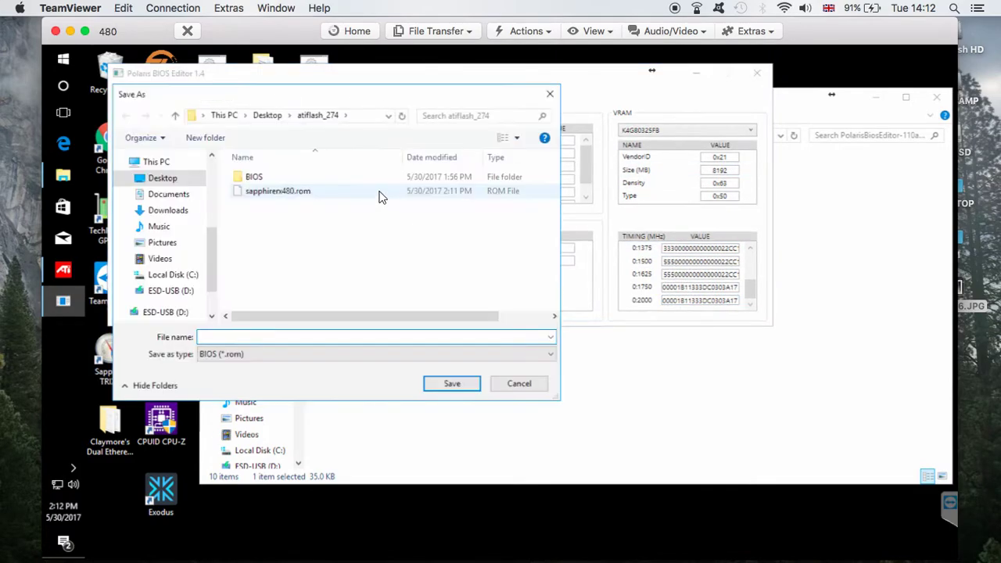
{"action": "left_click", "coordinate": [282, 196]}
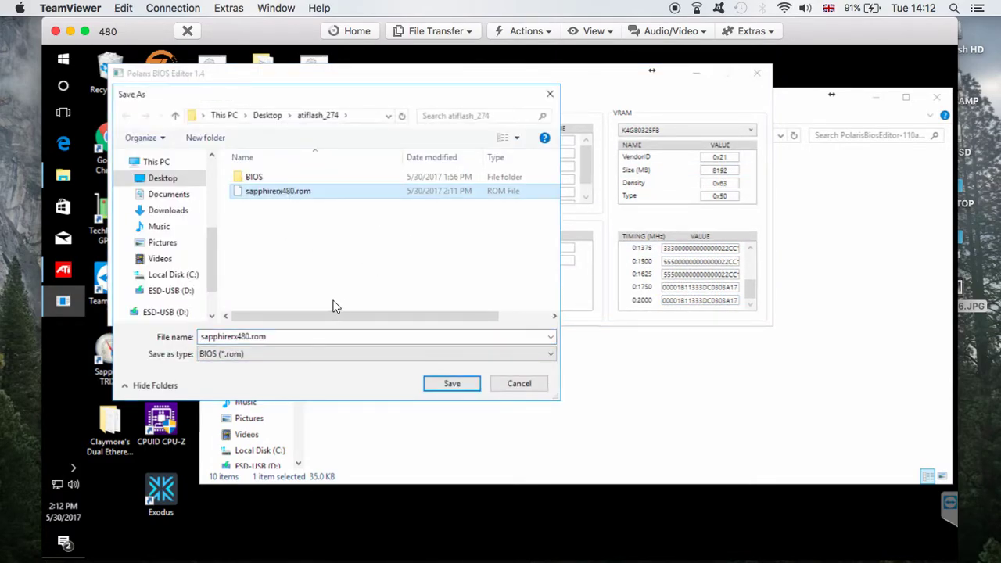
{"action": "double_click", "coordinate": [286, 338]}
{"action": "key", "text": "Right"}
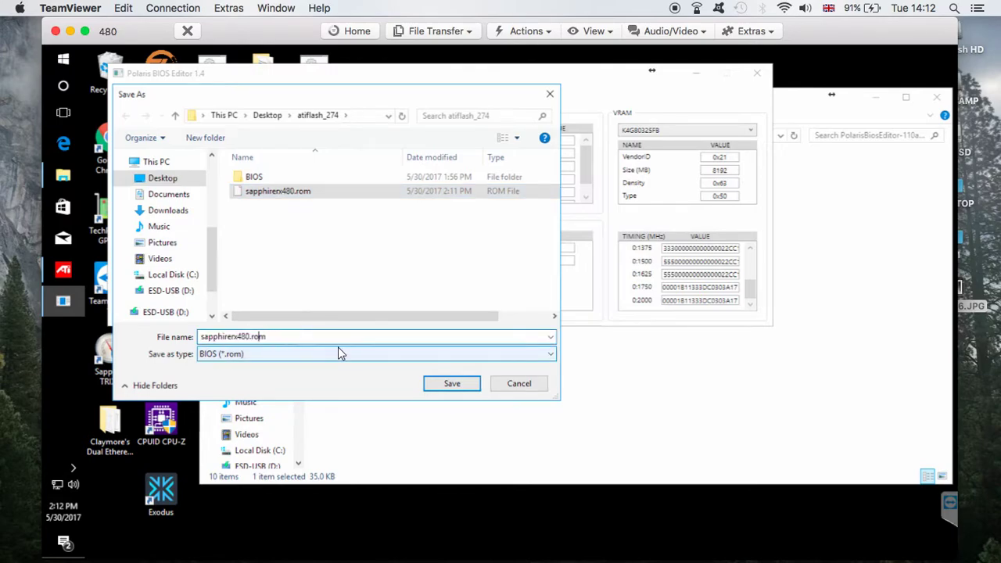
{"action": "type", "text": "m"}
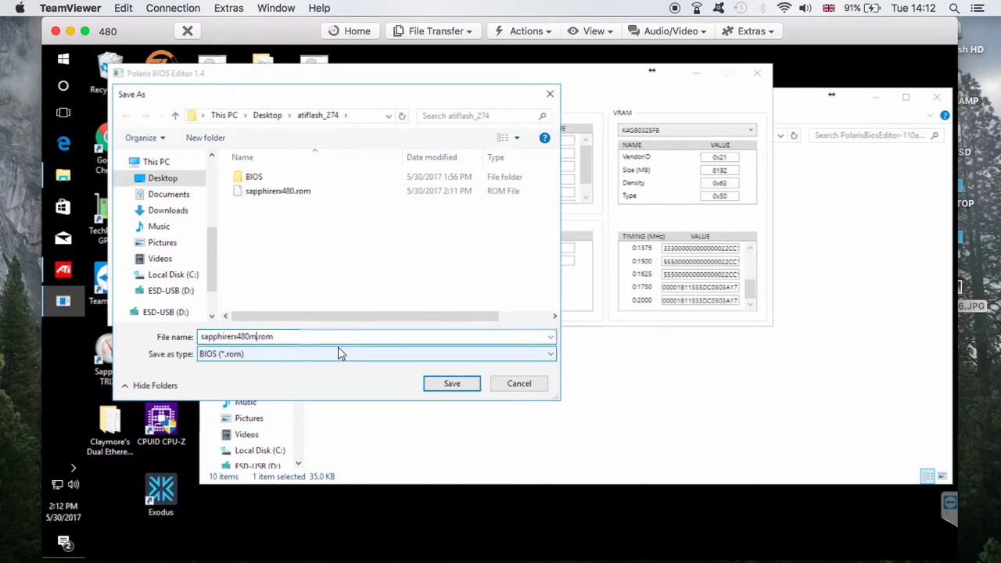
{"action": "left_click", "coordinate": [454, 383]}
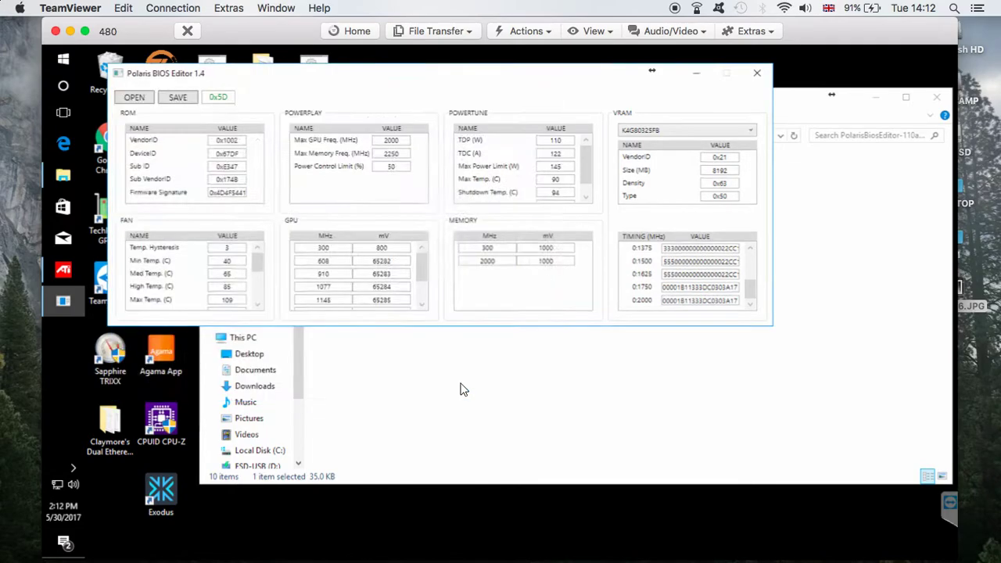
- Close Polaris BIOS Editor and its folder window, and return to ATIWinflash
{"action": "left_click", "coordinate": [759, 76]}
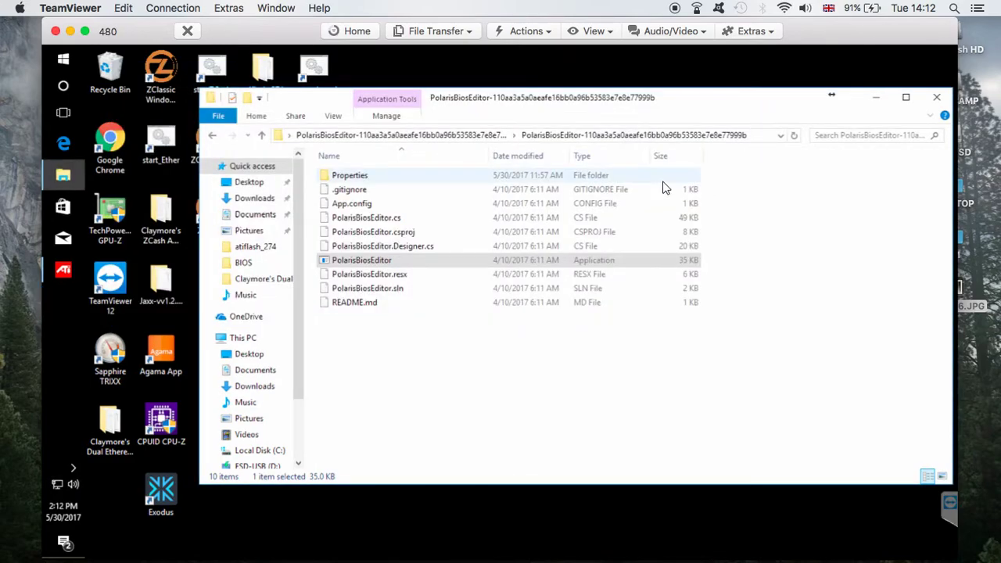
{"action": "left_click", "coordinate": [937, 98]}
{"action": "left_click_drag", "start_coordinate": [660, 136], "coordinate": [520, 99]}
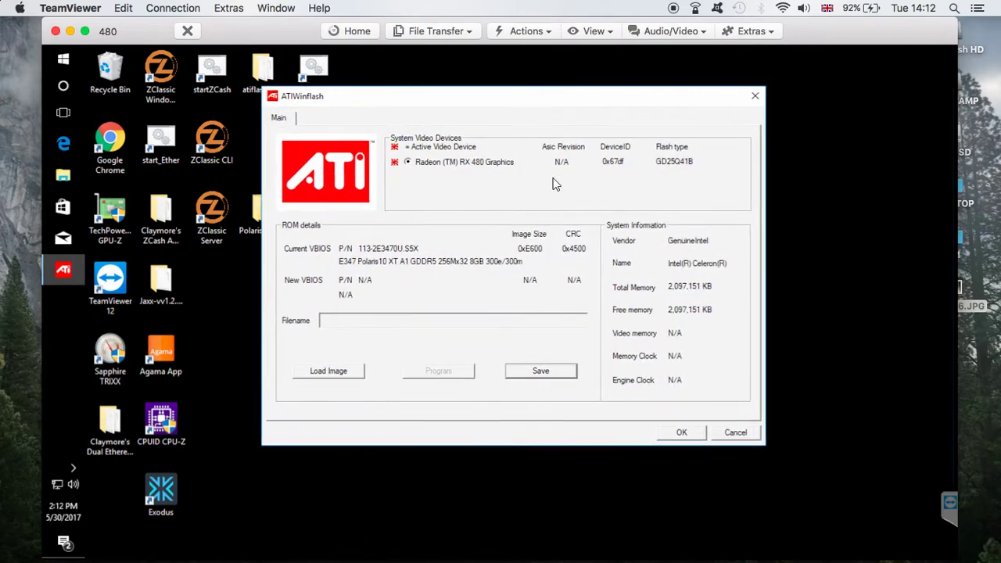
- Load the 480modified.rom image from the BIOS folder inside atiflash_274 as the new VBIOS
{"action": "left_click", "coordinate": [328, 371]}
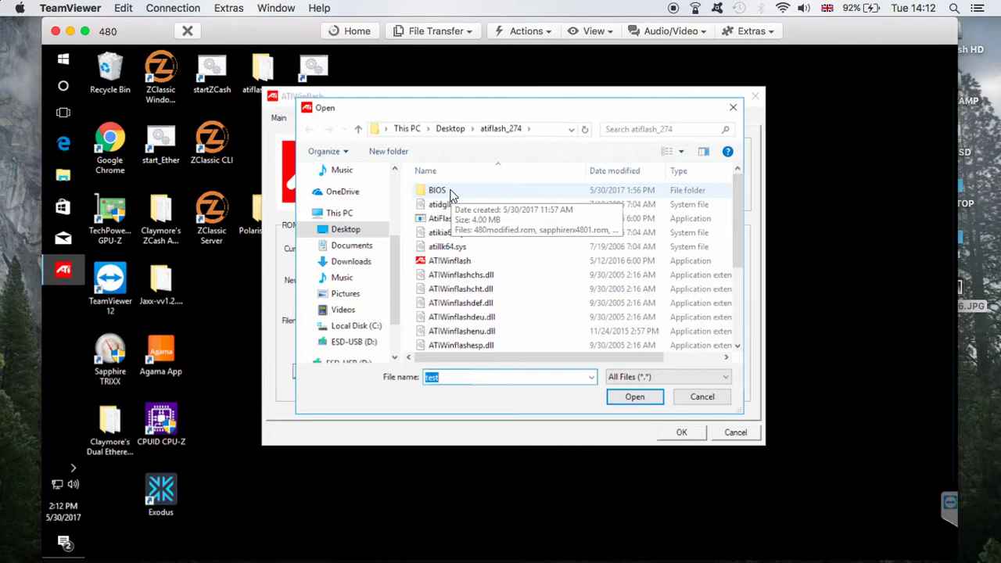
{"action": "double_click", "coordinate": [451, 192]}
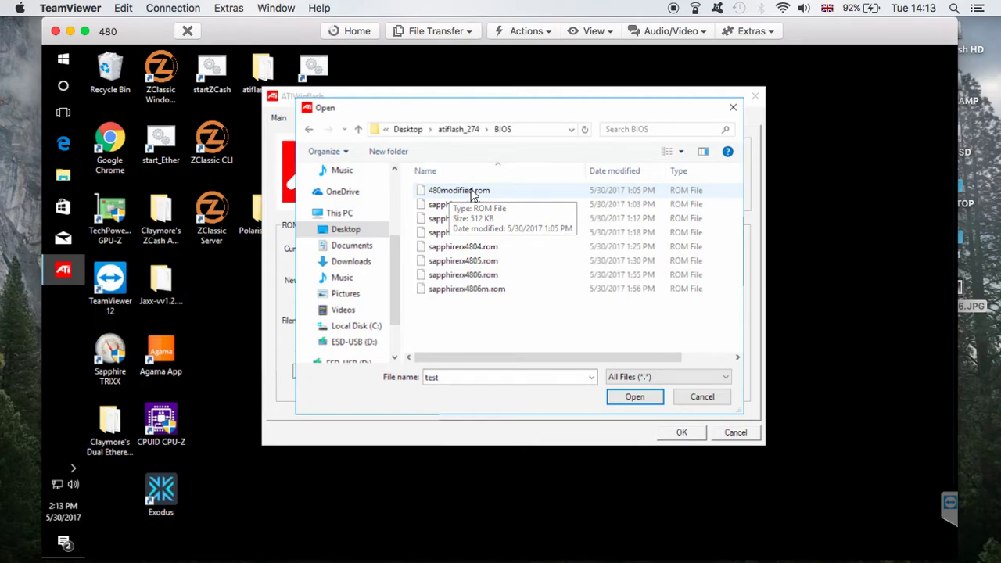
{"action": "left_click", "coordinate": [468, 192]}
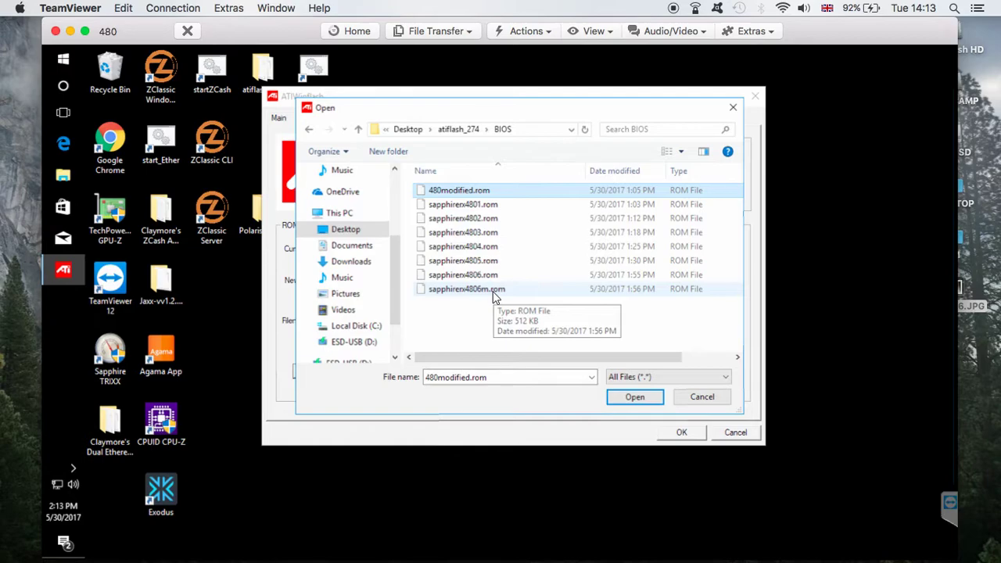
{"action": "left_click", "coordinate": [456, 191]}
{"action": "left_click", "coordinate": [633, 397]}
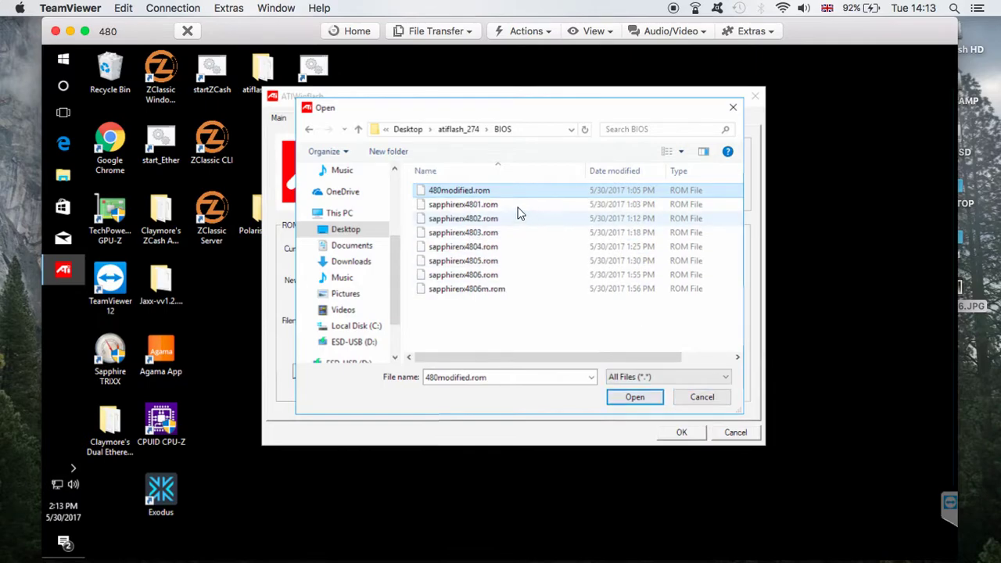
{"action": "left_click", "coordinate": [481, 196]}
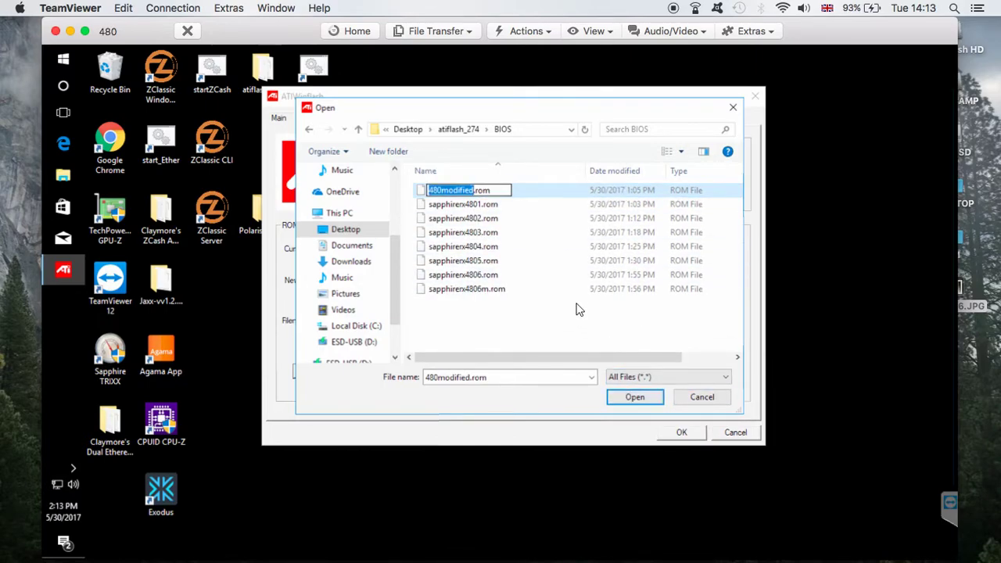
{"action": "key", "text": "Escape"}
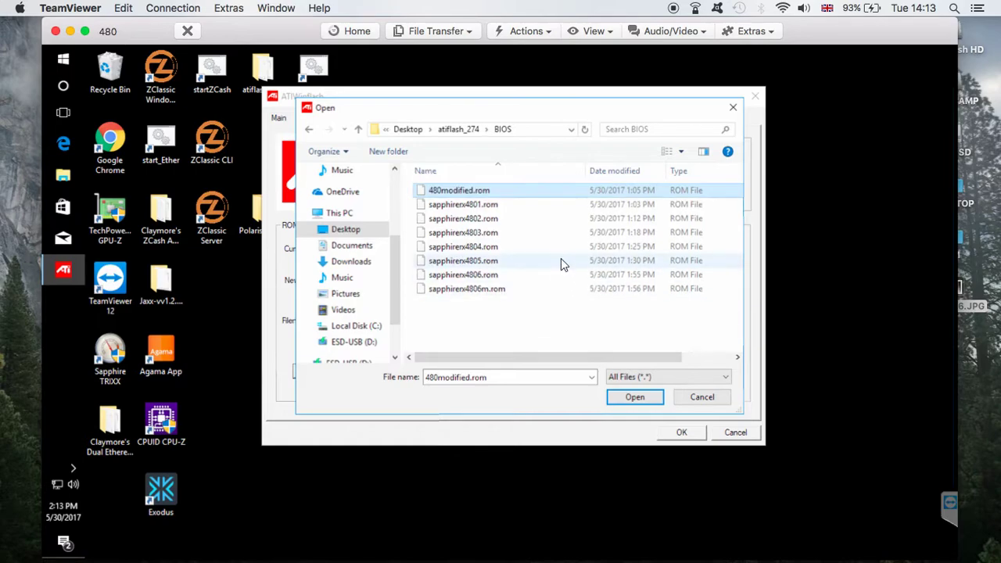
{"action": "left_click", "coordinate": [635, 397]}
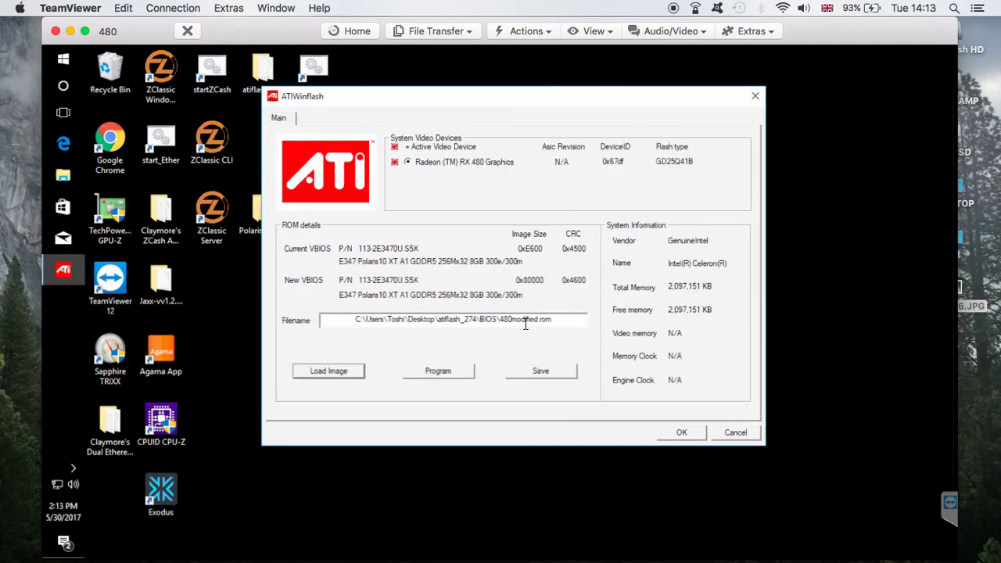
- Try to program the loaded 480modified.rom VBIOS onto the RX 480, dismiss the notice and close ATIWinflash
{"action": "left_click", "coordinate": [442, 374]}
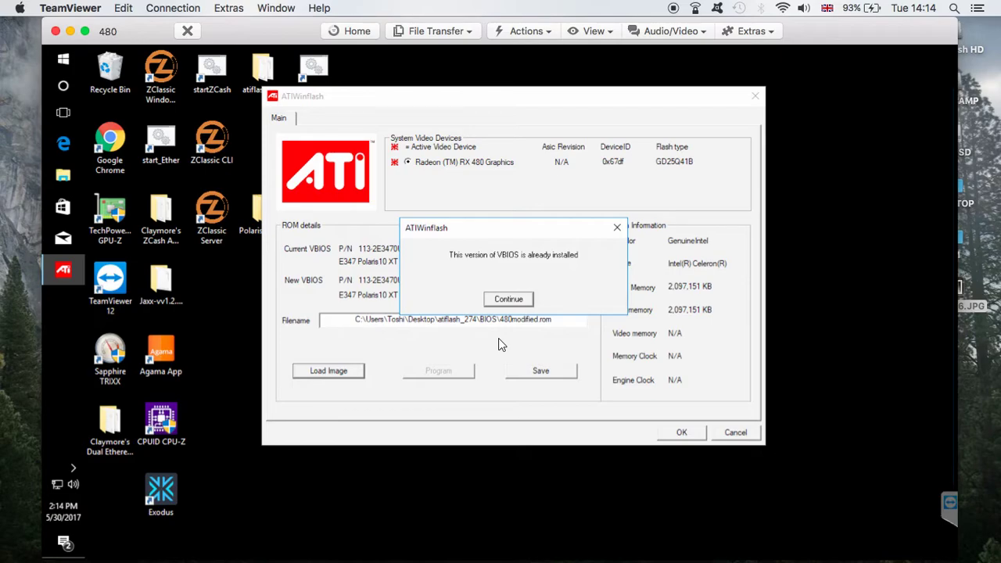
{"action": "left_click", "coordinate": [508, 300]}
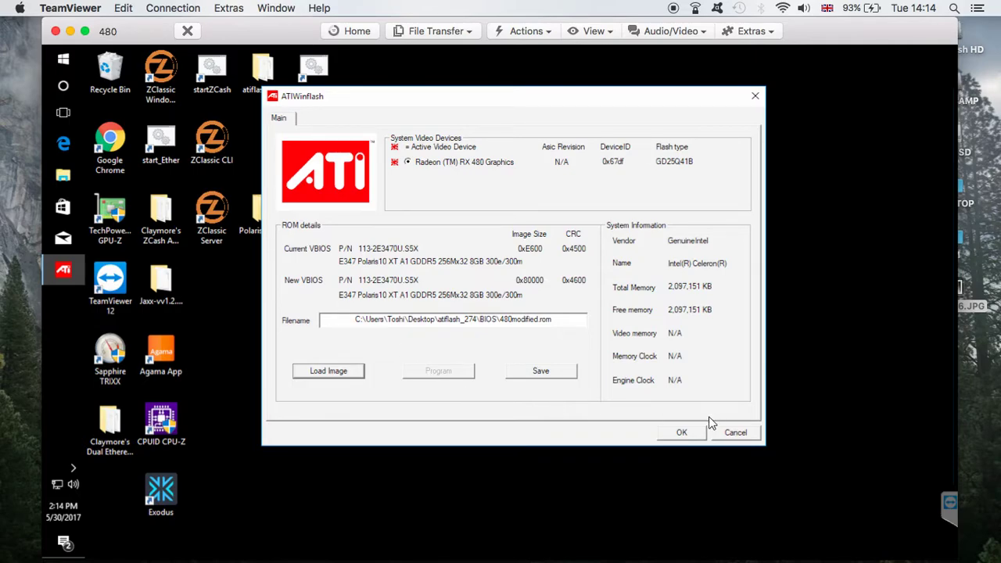
{"action": "left_click", "coordinate": [683, 432]}
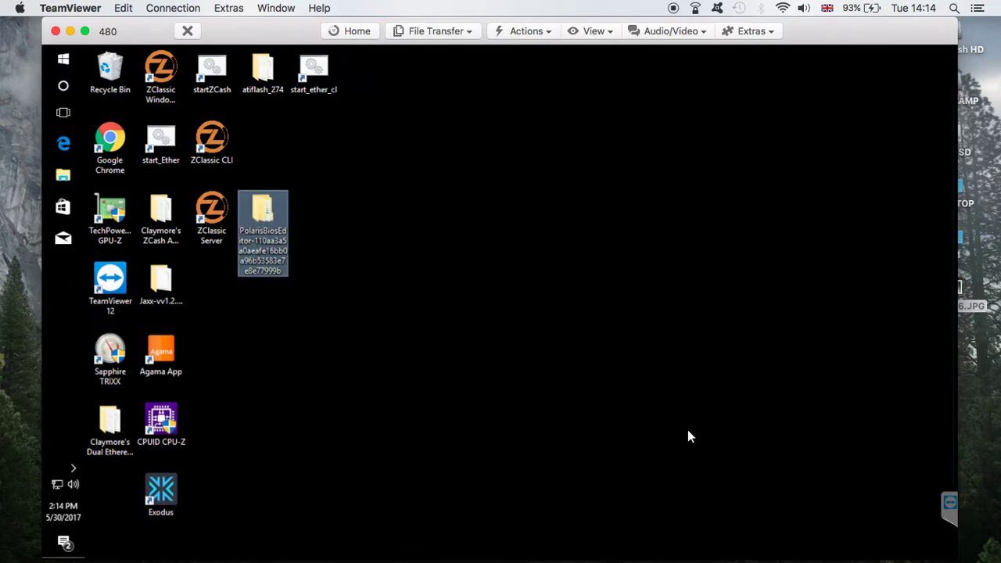
- Restart the remote computer and dismiss TeamViewer's sponsored session notice
{"action": "left_click", "coordinate": [68, 63]}
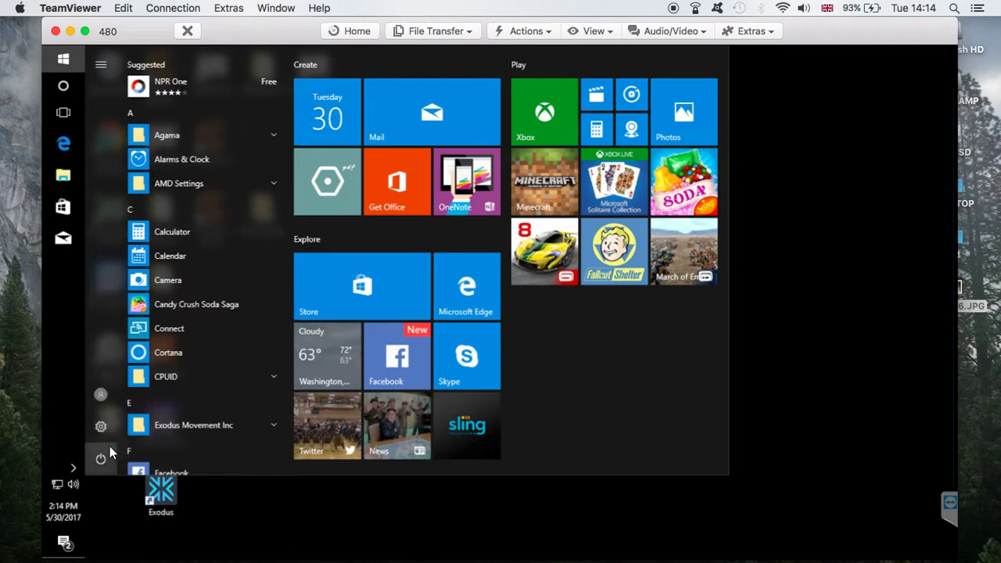
{"action": "left_click", "coordinate": [103, 457]}
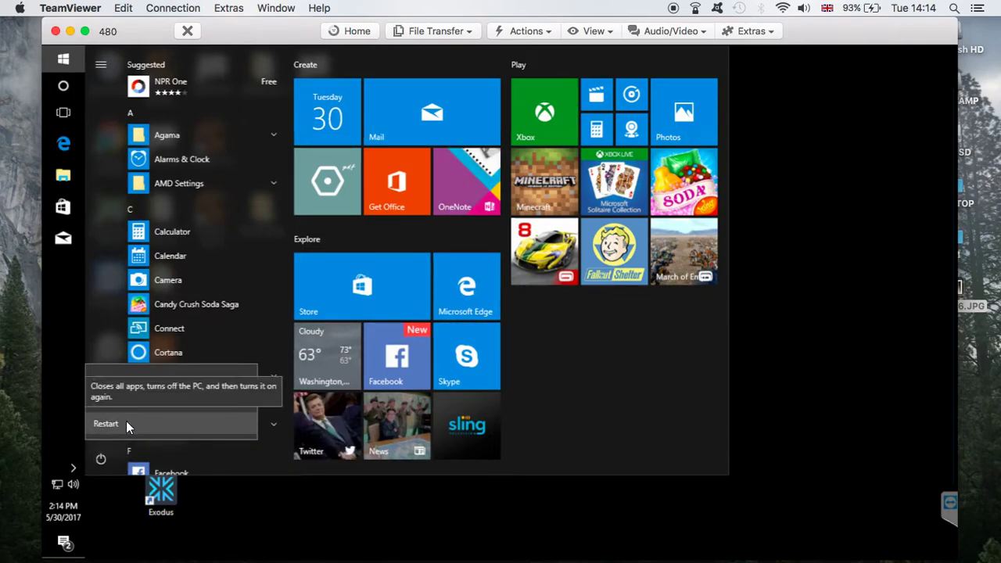
{"action": "left_click", "coordinate": [126, 423]}
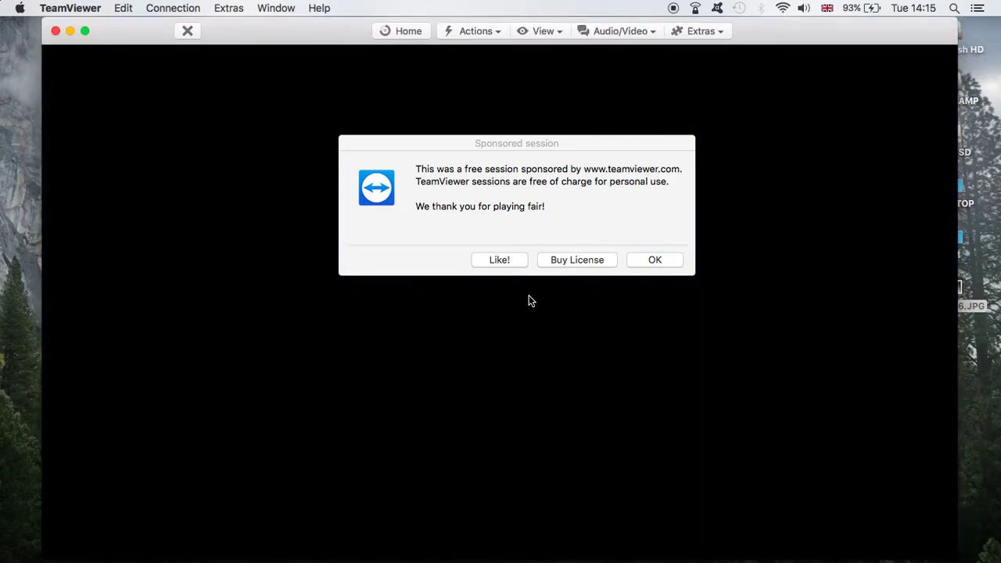
{"action": "left_click", "coordinate": [670, 259]}
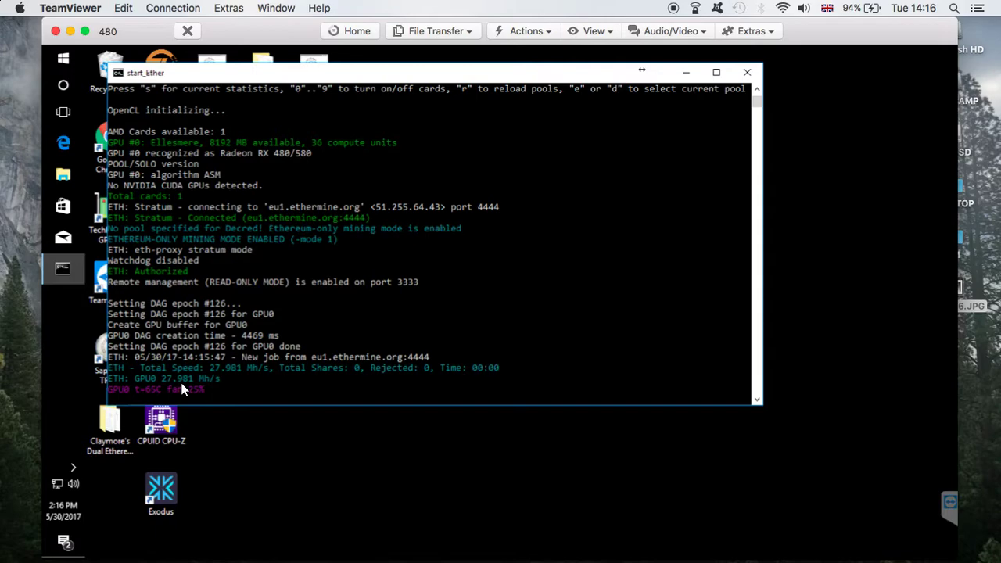
- Close the running start_Ether miner and launch Sapphire TRIXX, allowing it to make changes to the device
{"action": "left_click", "coordinate": [747, 72]}
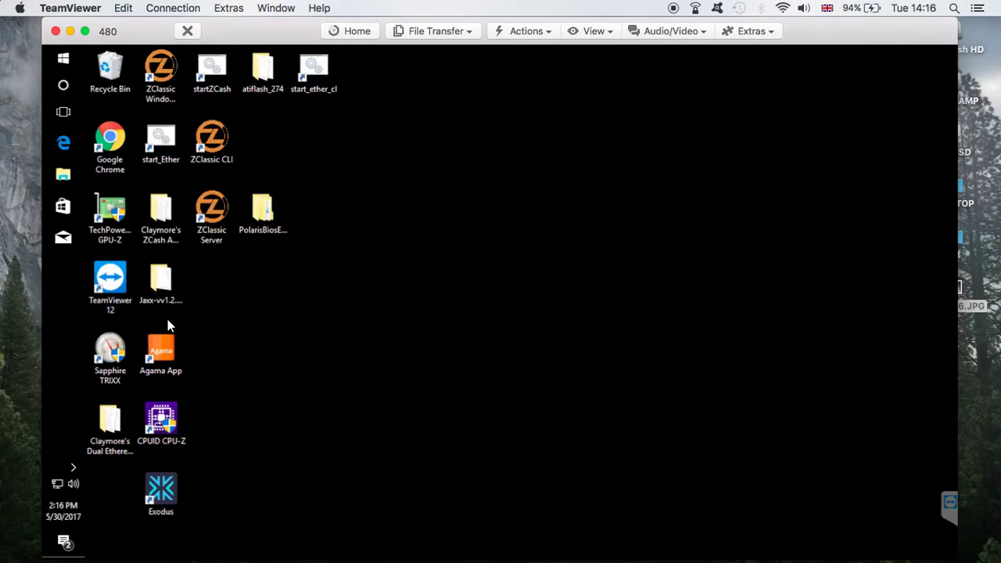
{"action": "left_click", "coordinate": [110, 357]}
{"action": "double_click", "coordinate": [110, 357]}
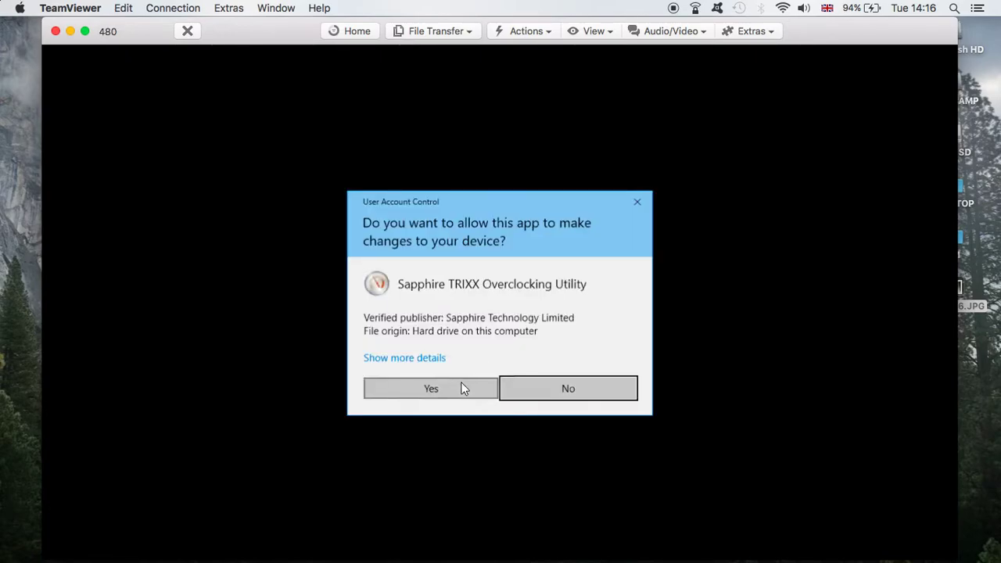
{"action": "left_click", "coordinate": [462, 385]}
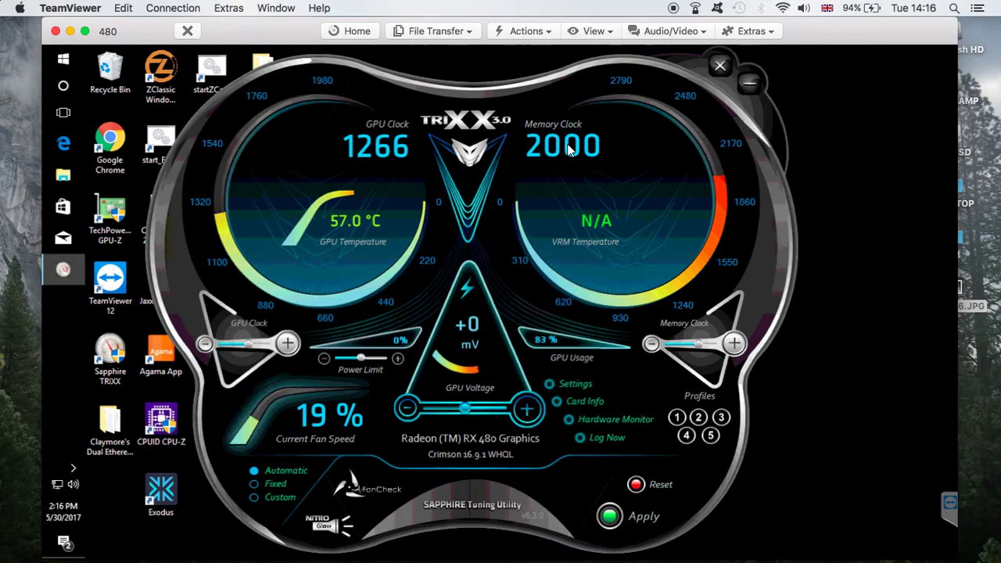
- Set the GPU clock to 1150 and the memory clock to 2150
{"action": "double_click", "coordinate": [385, 146]}
{"action": "key", "text": "BackSpace"}
{"action": "type", "text": "11"}
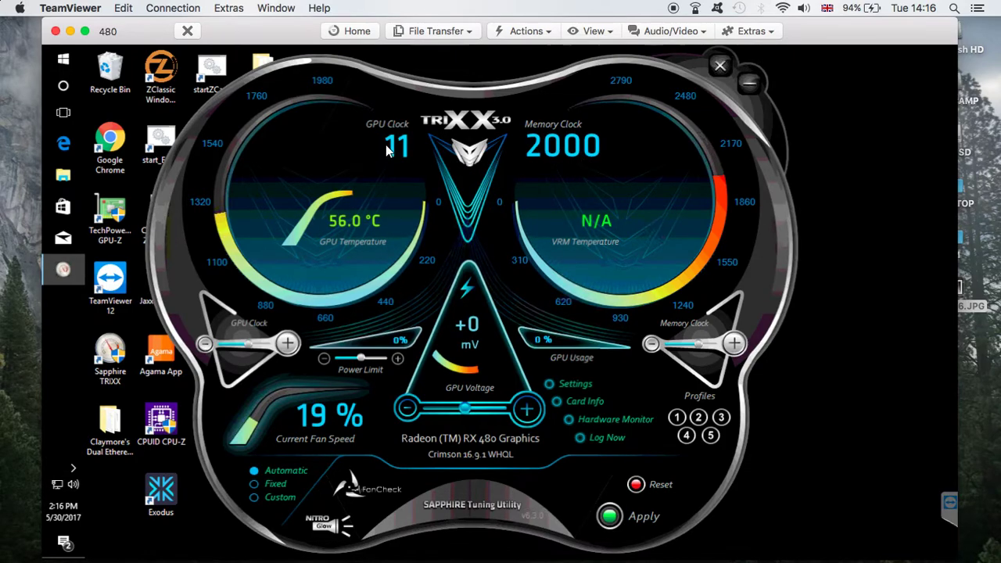
{"action": "type", "text": "50"}
{"action": "double_click", "coordinate": [564, 159]}
{"action": "key", "text": "BackSpace"}
{"action": "type", "text": "2150"}
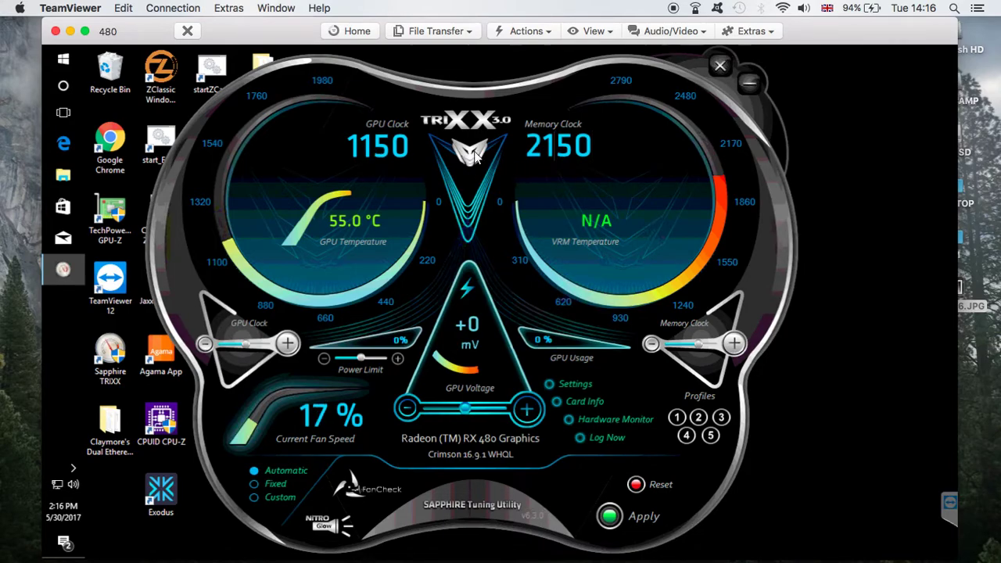
- Lower the GPU voltage offset to -100 mV
{"action": "left_click", "coordinate": [437, 411]}
{"action": "left_click", "coordinate": [436, 412]}
{"action": "left_click", "coordinate": [437, 411]}
{"action": "left_click", "coordinate": [437, 412]}
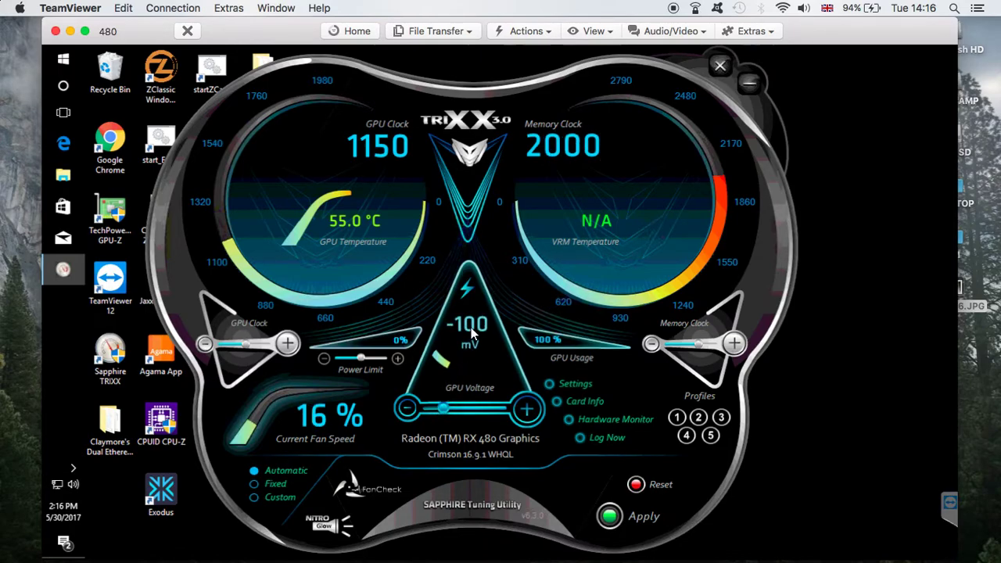
- Enter 2150 as the memory clock again and apply the overclocking settings
{"action": "double_click", "coordinate": [566, 142]}
{"action": "key", "text": "BackSpace"}
{"action": "type", "text": "2150"}
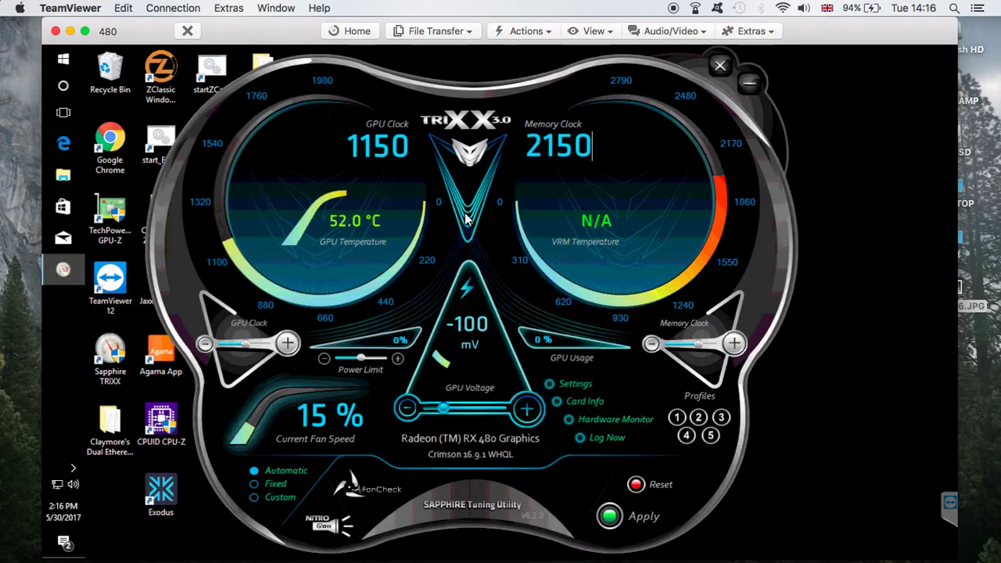
{"action": "left_click", "coordinate": [637, 486]}
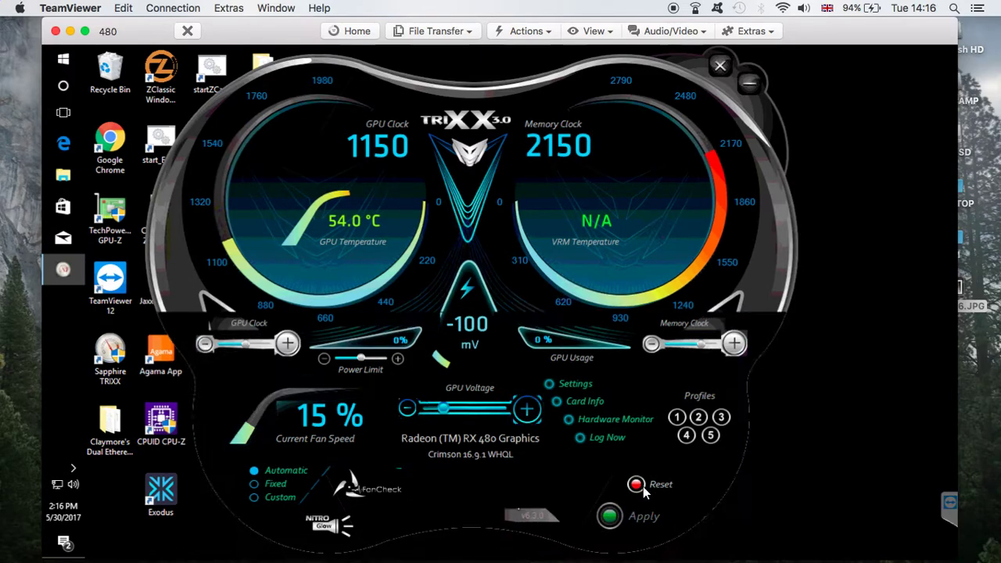
- Close Sapphire TRIXX, start the start_Ether miner and move its window clear of the desktop shortcuts
{"action": "left_click", "coordinate": [720, 70]}
{"action": "double_click", "coordinate": [160, 143]}
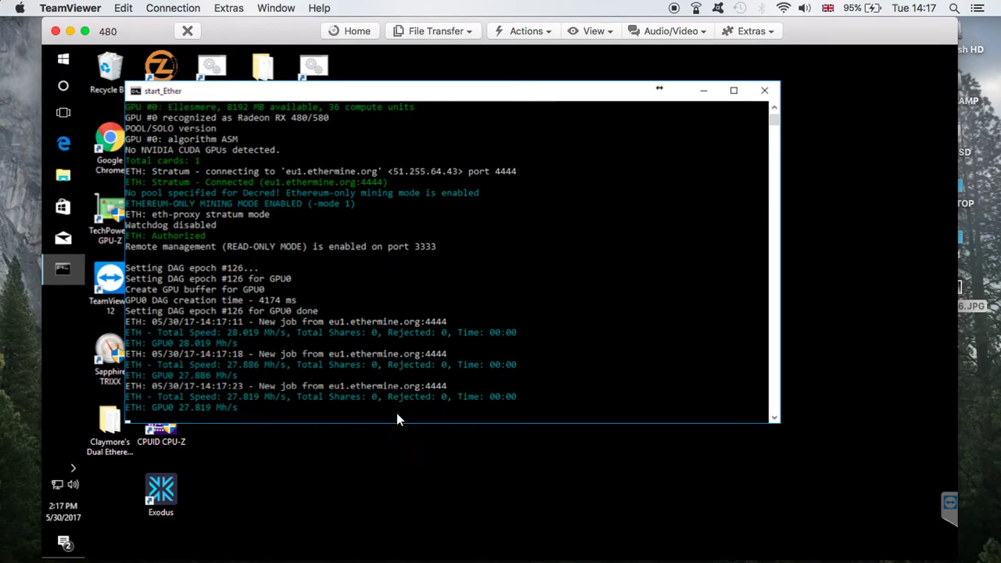
{"action": "left_click_drag", "start_coordinate": [369, 94], "coordinate": [508, 107]}
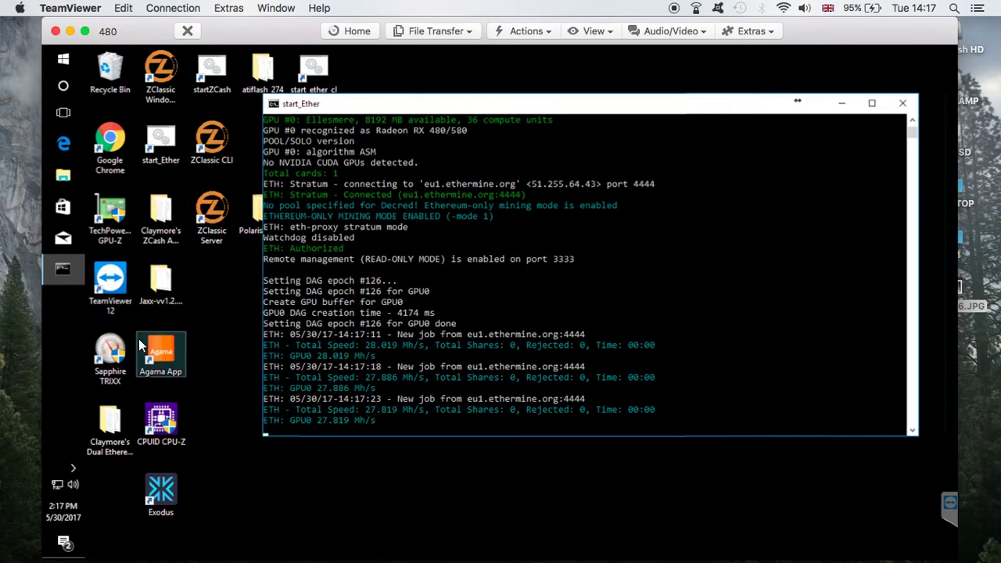
- Reopen Sapphire TRIXX to check the clocks and voltage, close it, and examine the hash rates in the start_Ether window
{"action": "double_click", "coordinate": [111, 356]}
{"action": "left_click", "coordinate": [478, 379]}
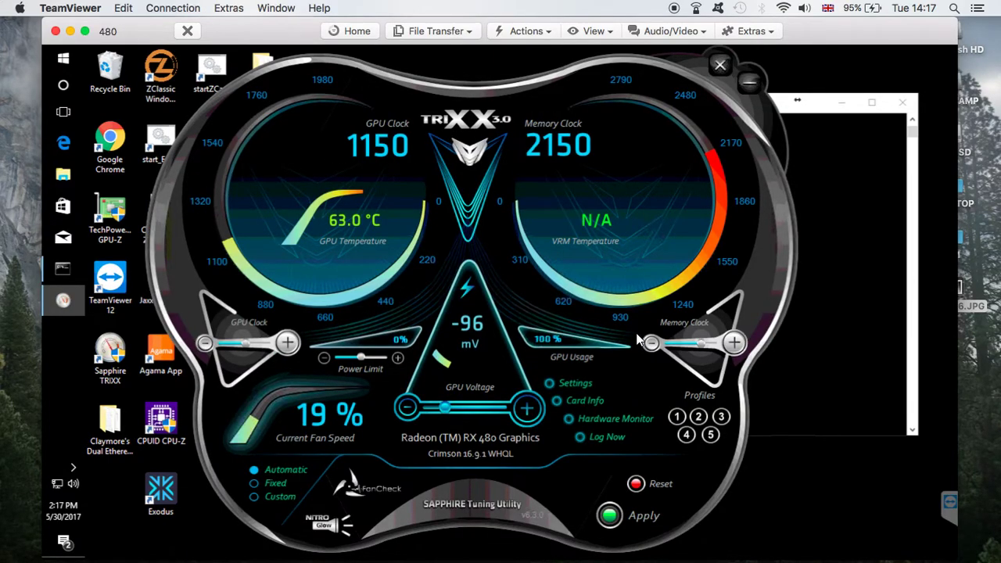
{"action": "left_click", "coordinate": [720, 64]}
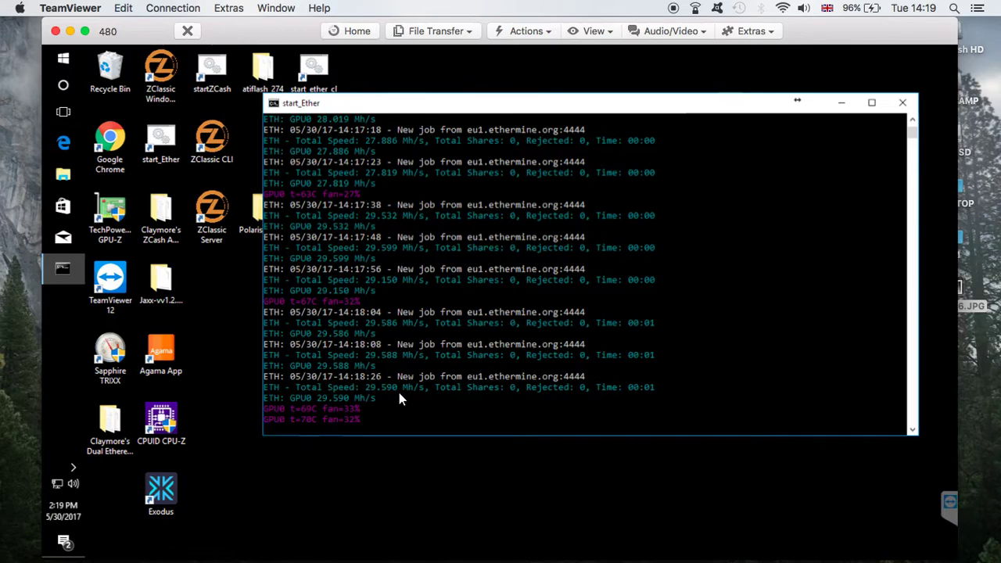
{"action": "left_click_drag", "start_coordinate": [467, 109], "coordinate": [552, 134]}
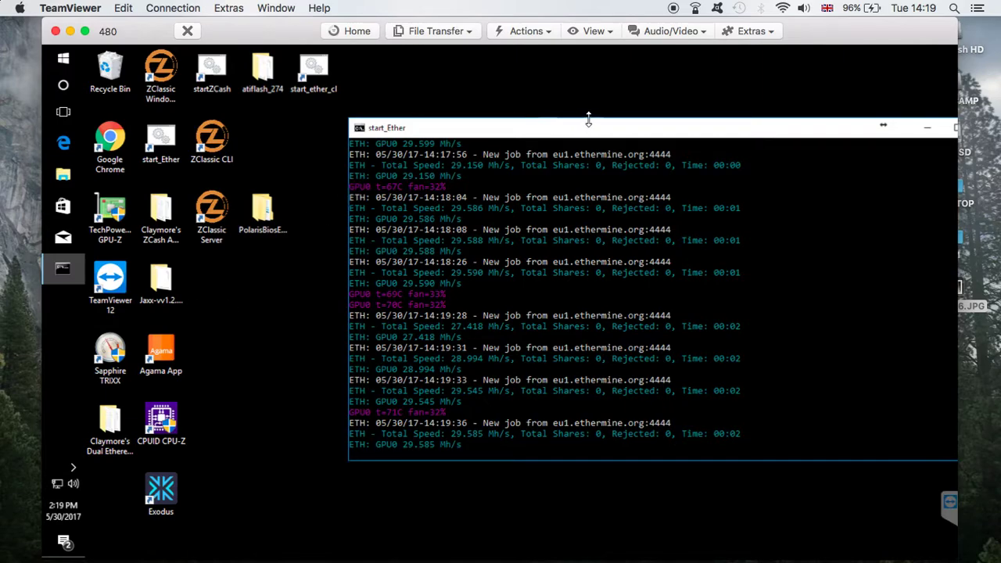
{"action": "left_click_drag", "start_coordinate": [591, 133], "coordinate": [425, 139]}
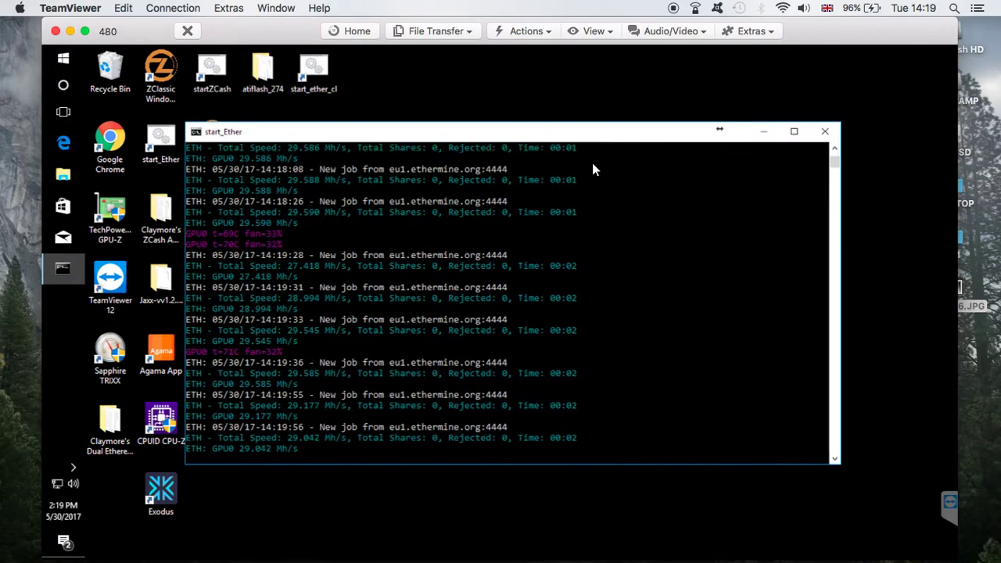
- Close the start_Ether miner and open Start on the remote computer
{"action": "left_click", "coordinate": [826, 135]}
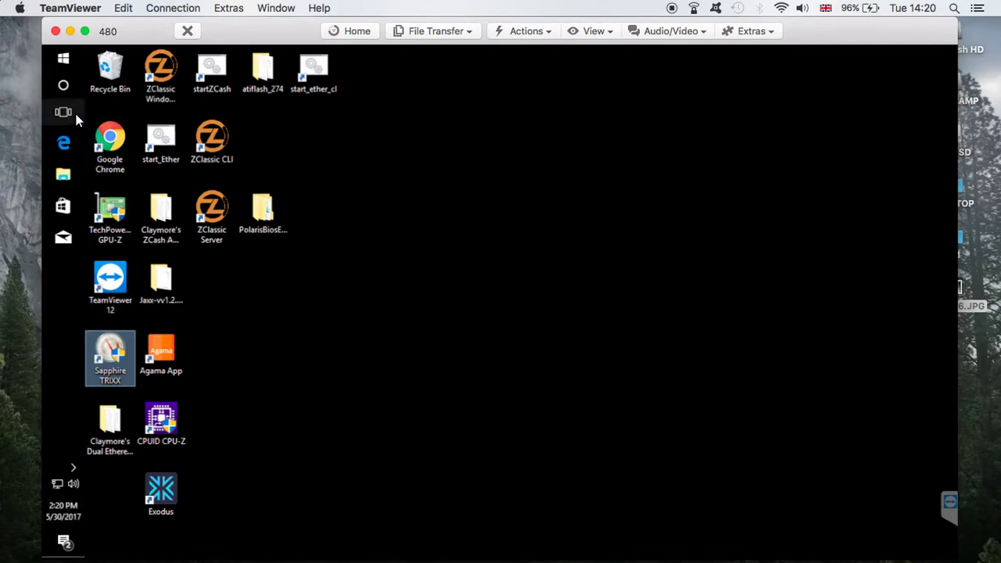
{"action": "left_click", "coordinate": [63, 58]}
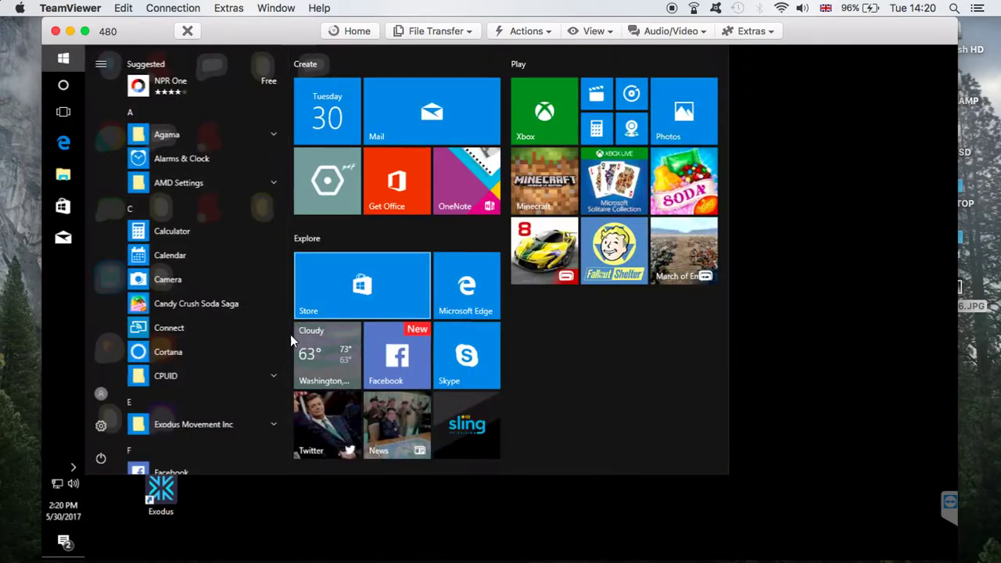